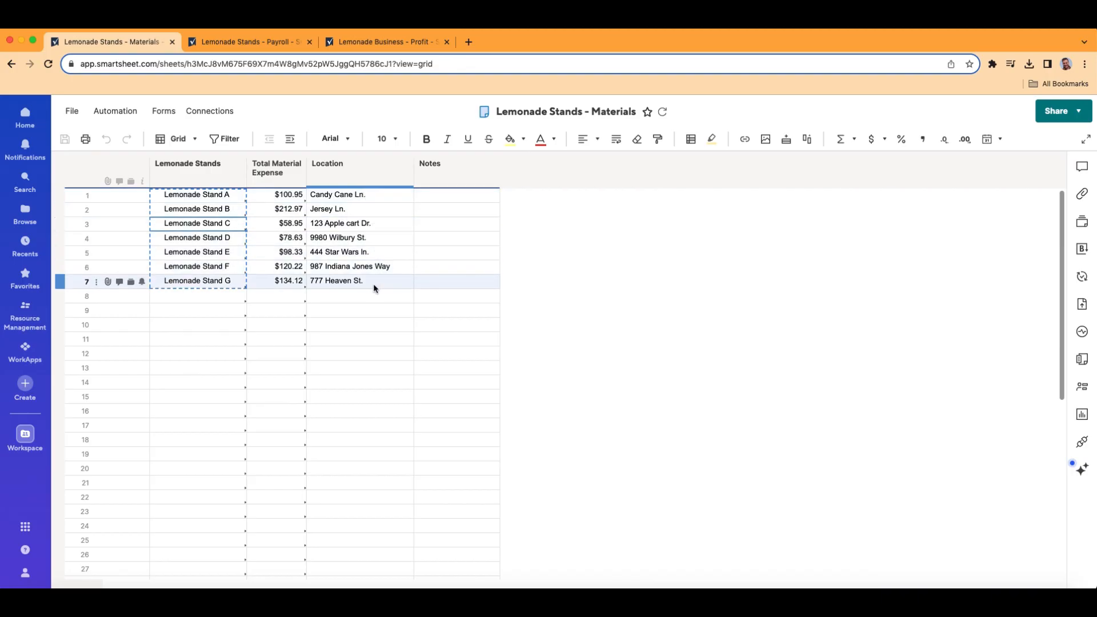
- Bring up the Lemonade Stands - Payroll sheet with payroll totals for Stands A–G
{"action": "left_click", "coordinate": [247, 41]}
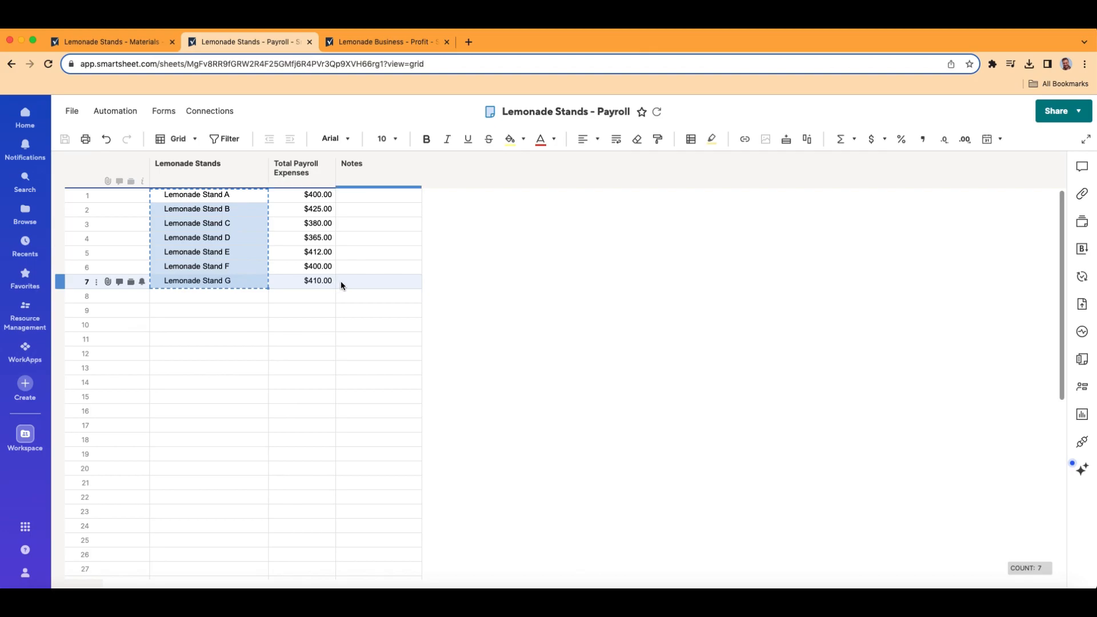
- Flip through the Materials and Payroll sheets, ending on the Lemonade Business - Profit sheet
{"action": "left_click", "coordinate": [97, 45]}
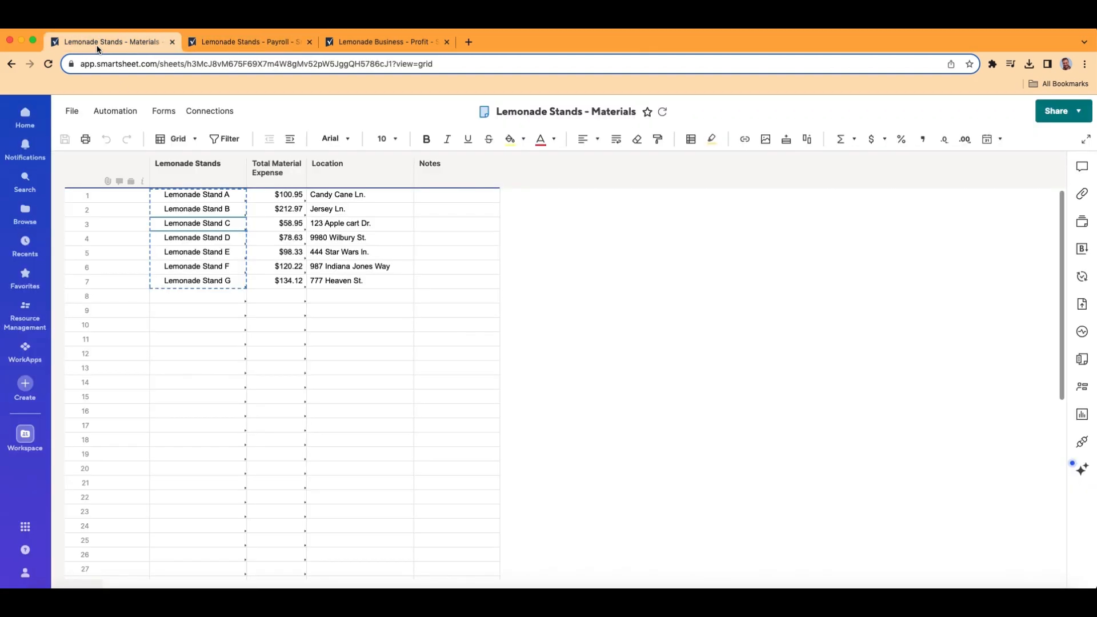
{"action": "left_click", "coordinate": [245, 42]}
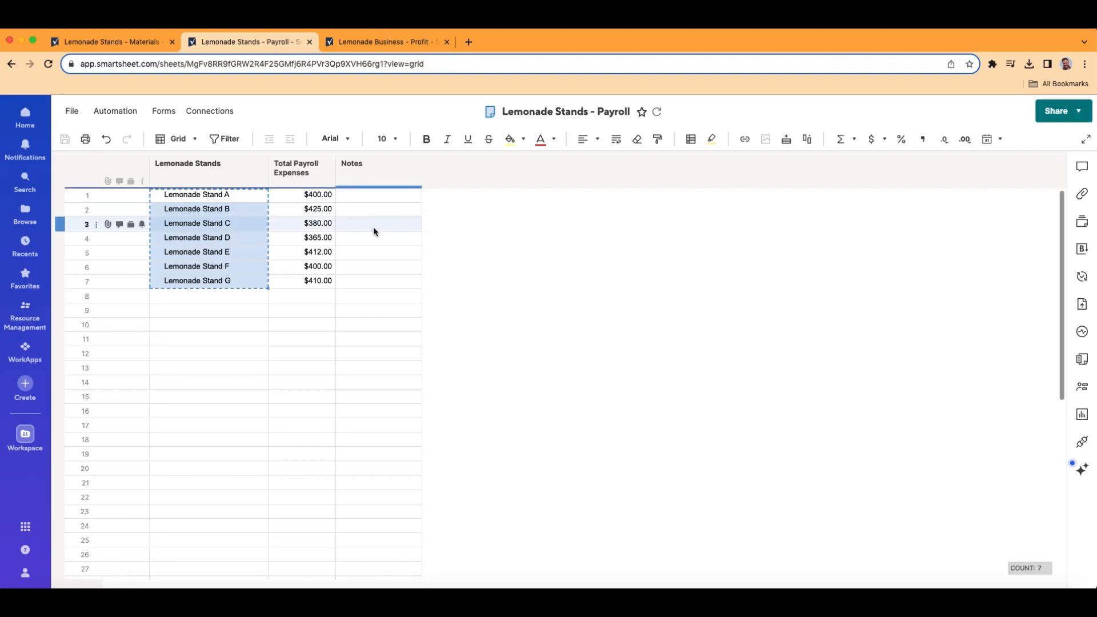
{"action": "left_click", "coordinate": [405, 43]}
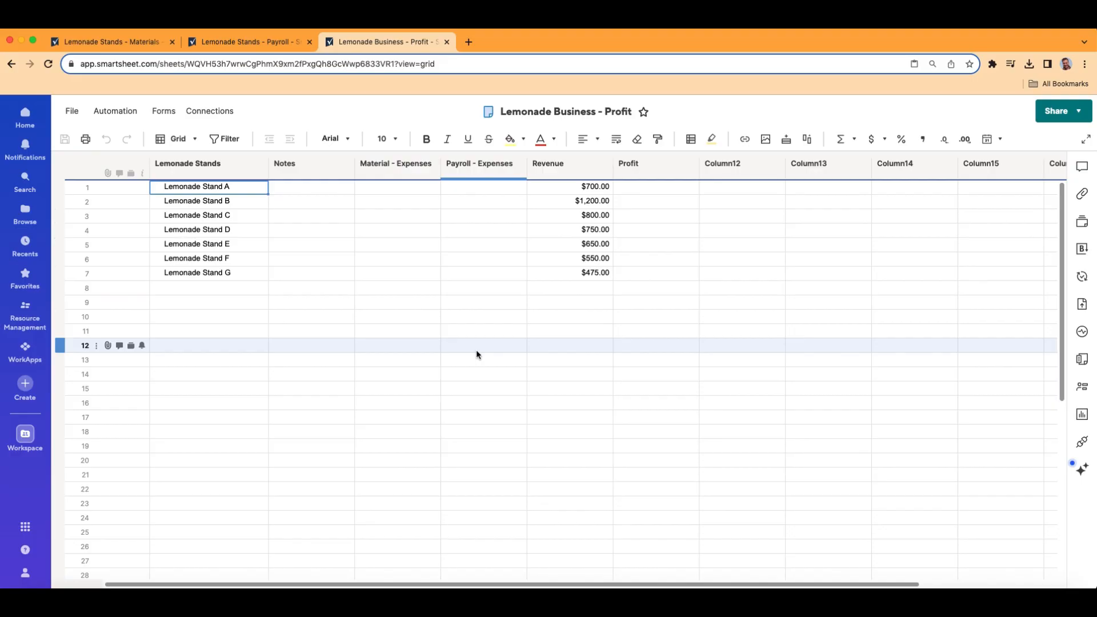
- Change the Profit sheet from Grid to the Table (New) view
{"action": "left_click", "coordinate": [194, 140]}
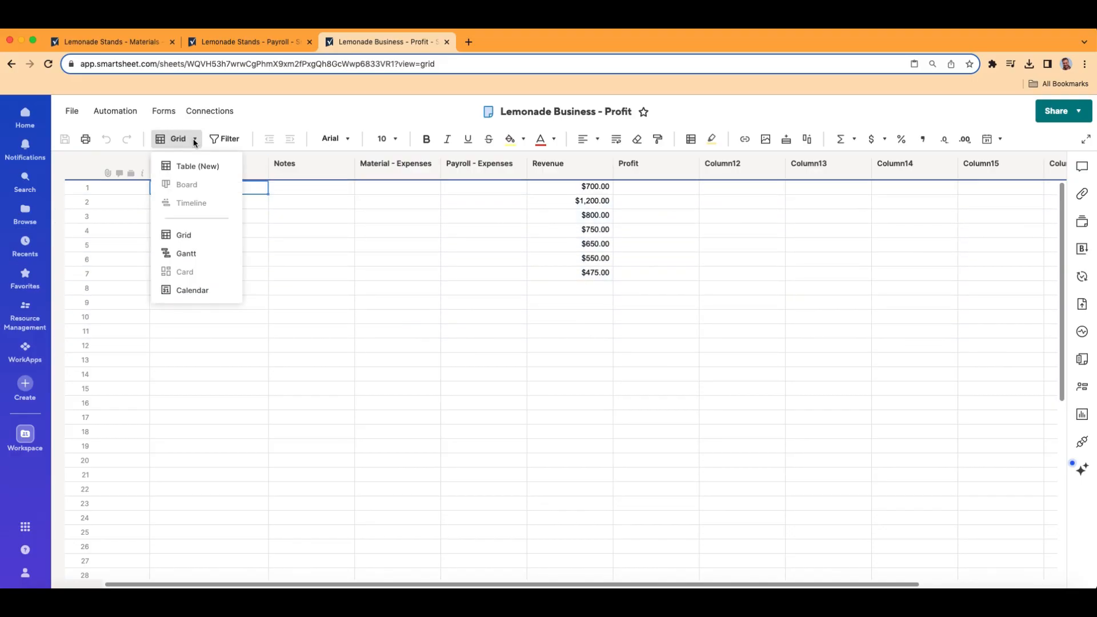
{"action": "left_click", "coordinate": [220, 166]}
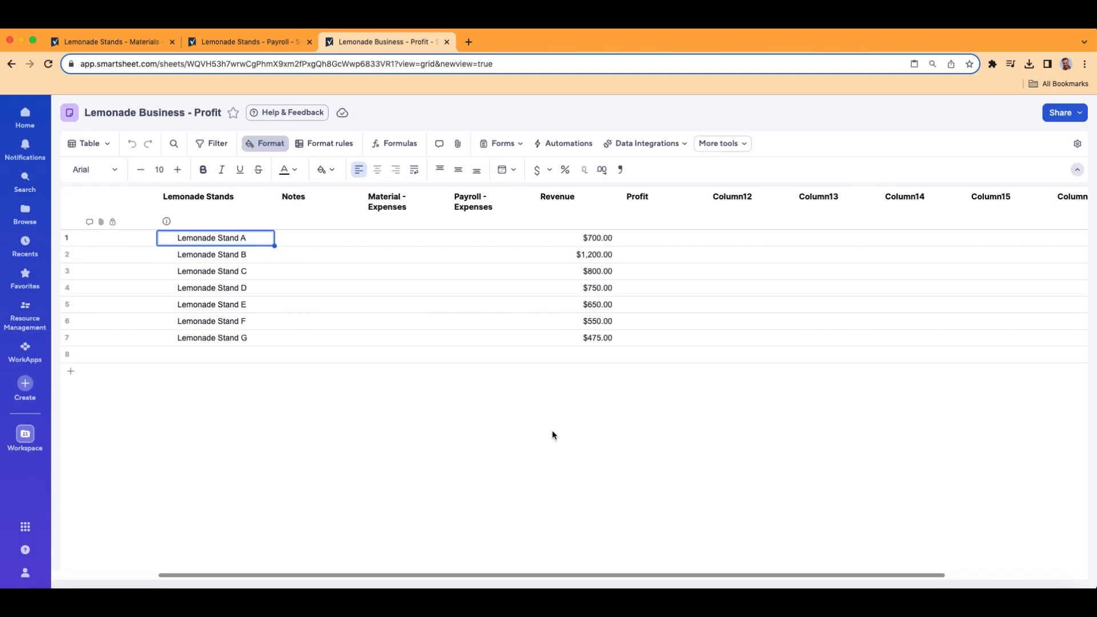
- Return the Profit sheet to Grid view, confirming 'Go to grid view' after another brief Table detour
{"action": "left_click", "coordinate": [106, 145]}
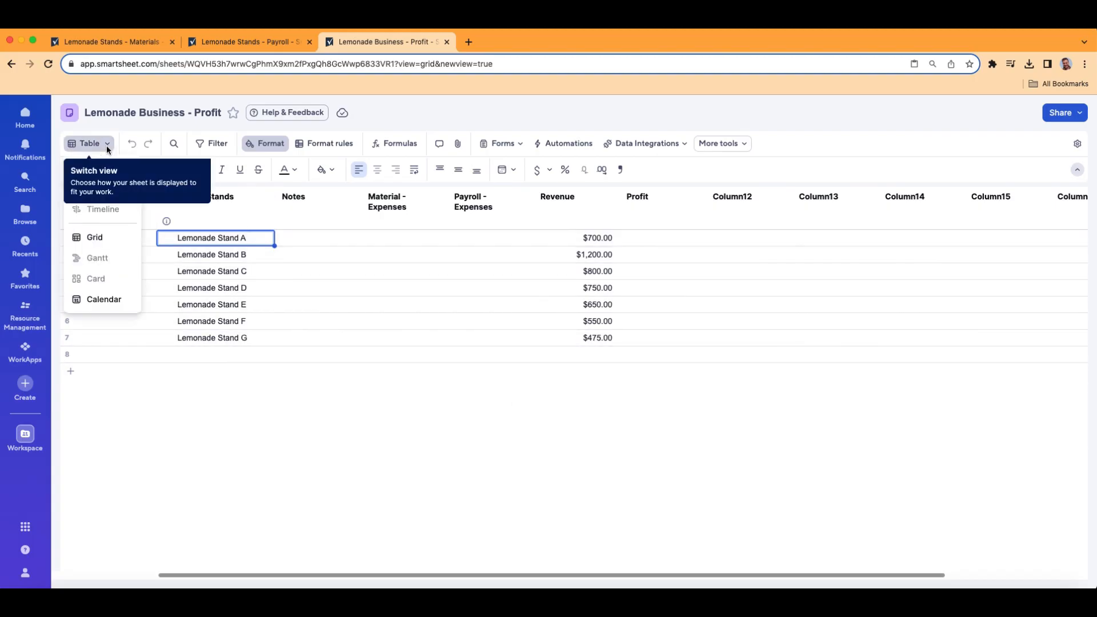
{"action": "left_click", "coordinate": [109, 238]}
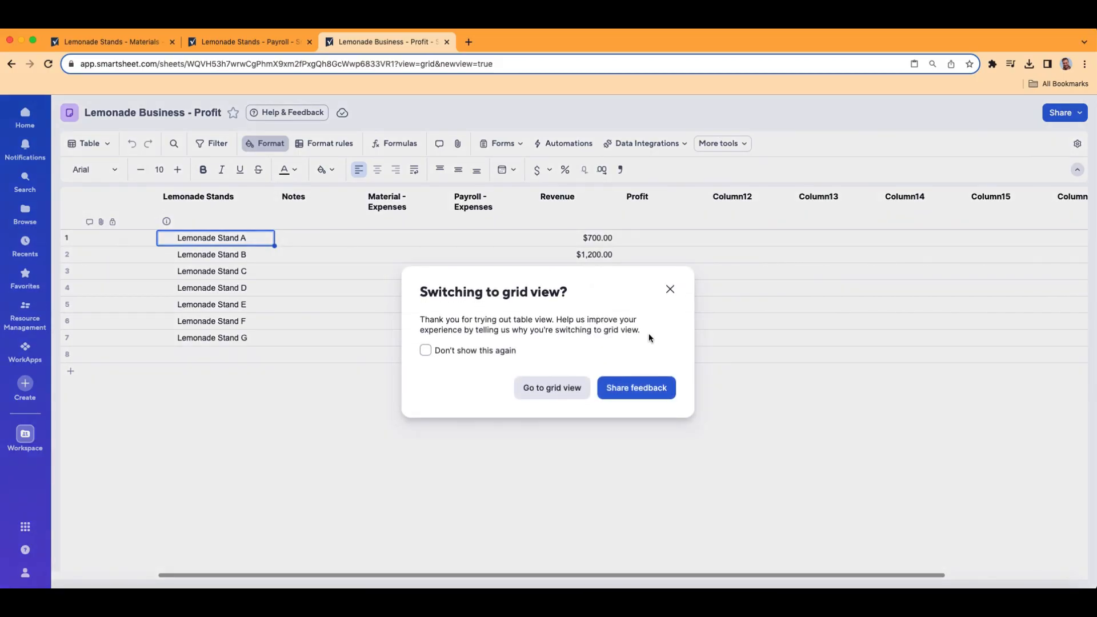
{"action": "left_click", "coordinate": [582, 390]}
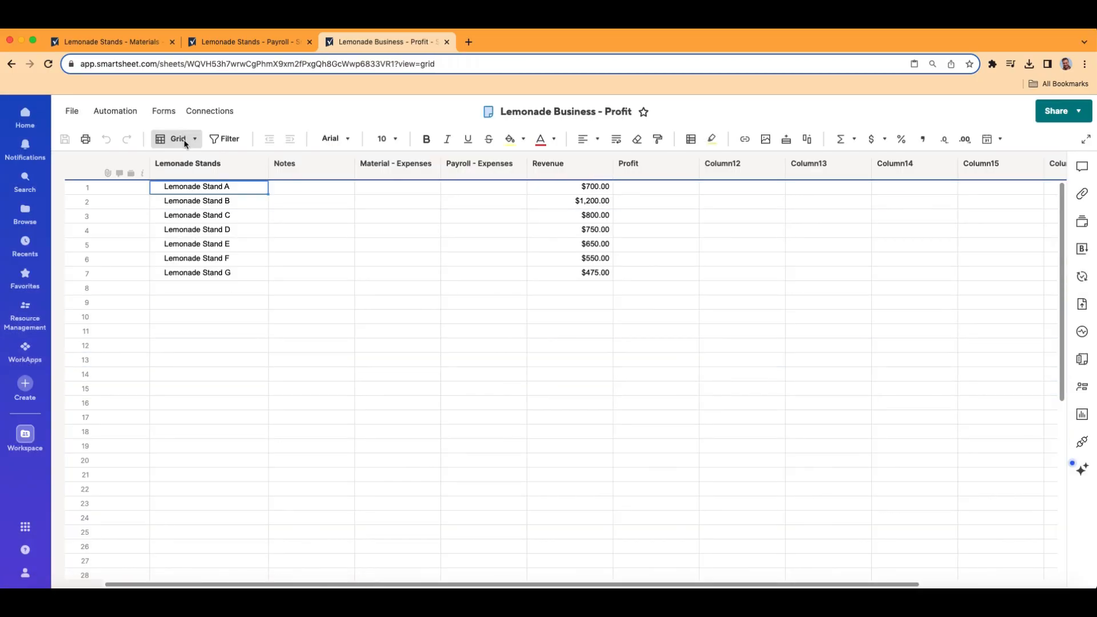
{"action": "left_click", "coordinate": [179, 139]}
{"action": "left_click", "coordinate": [200, 166]}
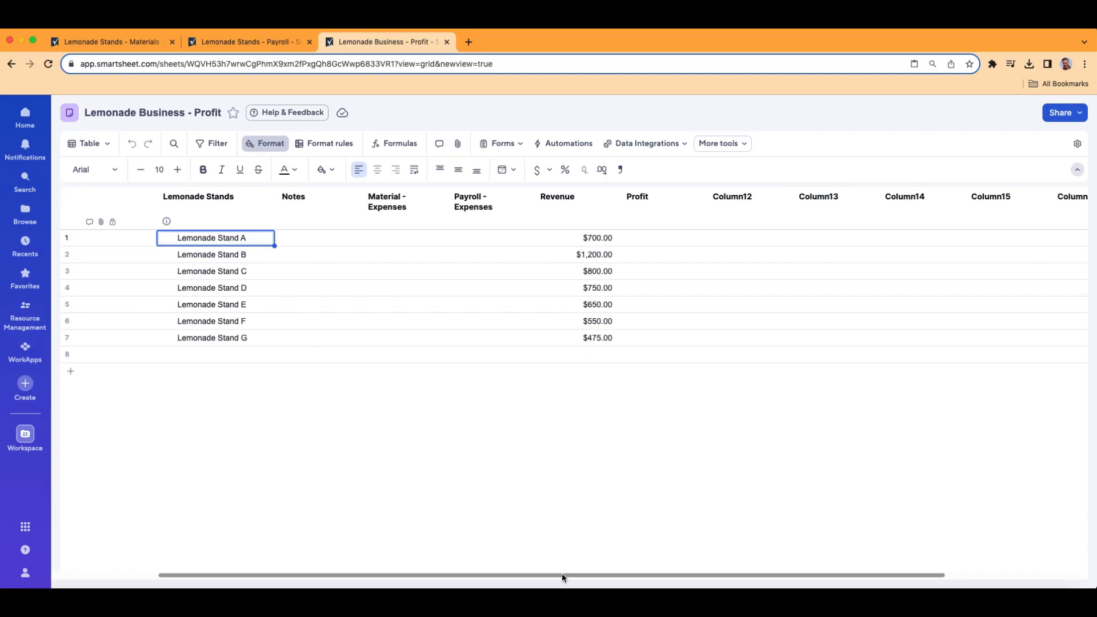
{"action": "left_click", "coordinate": [91, 143]}
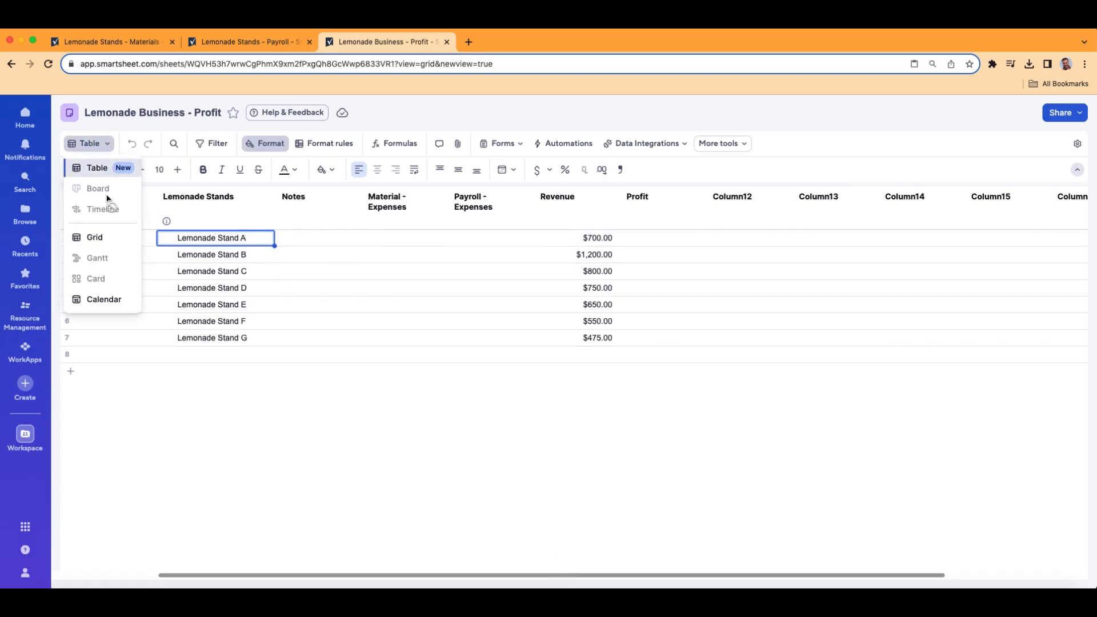
{"action": "left_click", "coordinate": [112, 239]}
{"action": "left_click", "coordinate": [551, 387]}
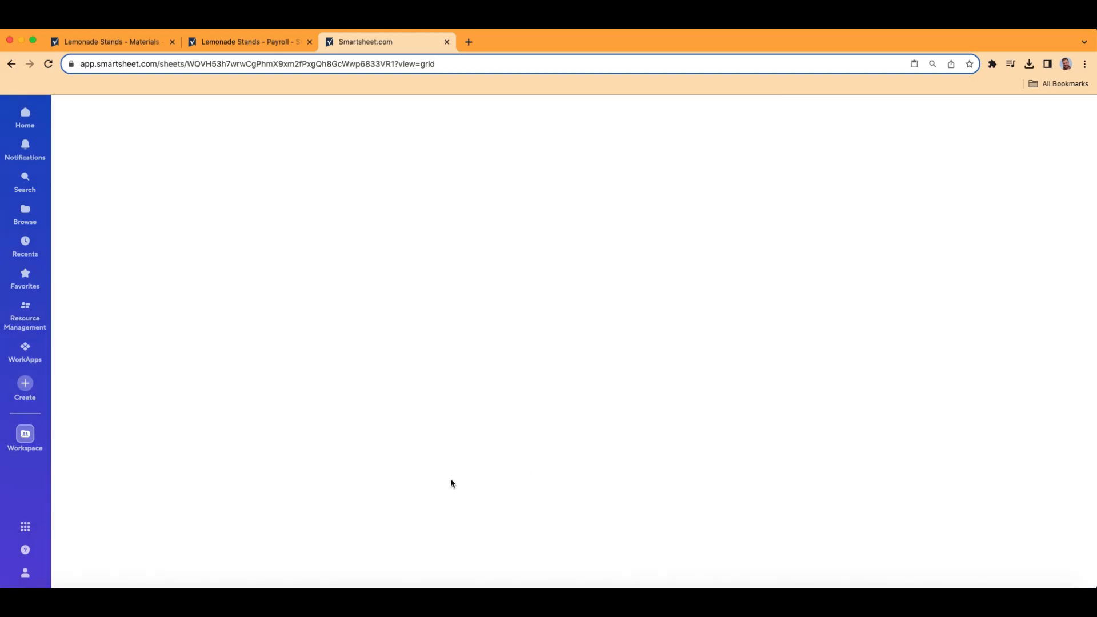
{"action": "scroll", "coordinate": [495, 580], "scroll_direction": "right", "scroll_amount": 5}
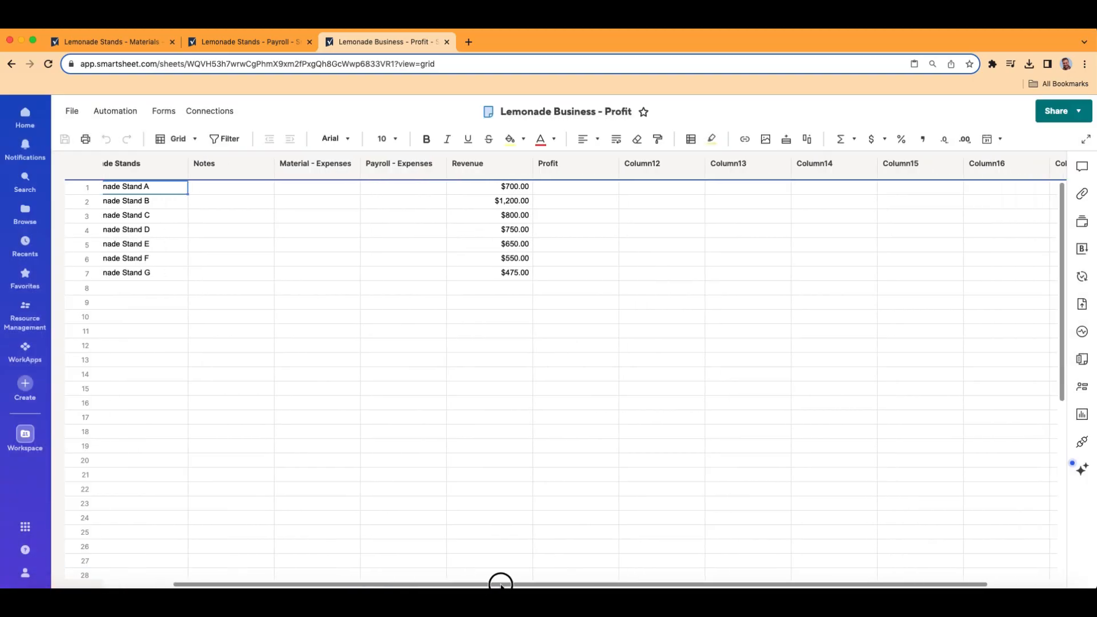
- Try deleting the empty Column12–Column17 in Grid view, then dismiss the five-column deletion limit warning
{"action": "left_click", "coordinate": [560, 171]}
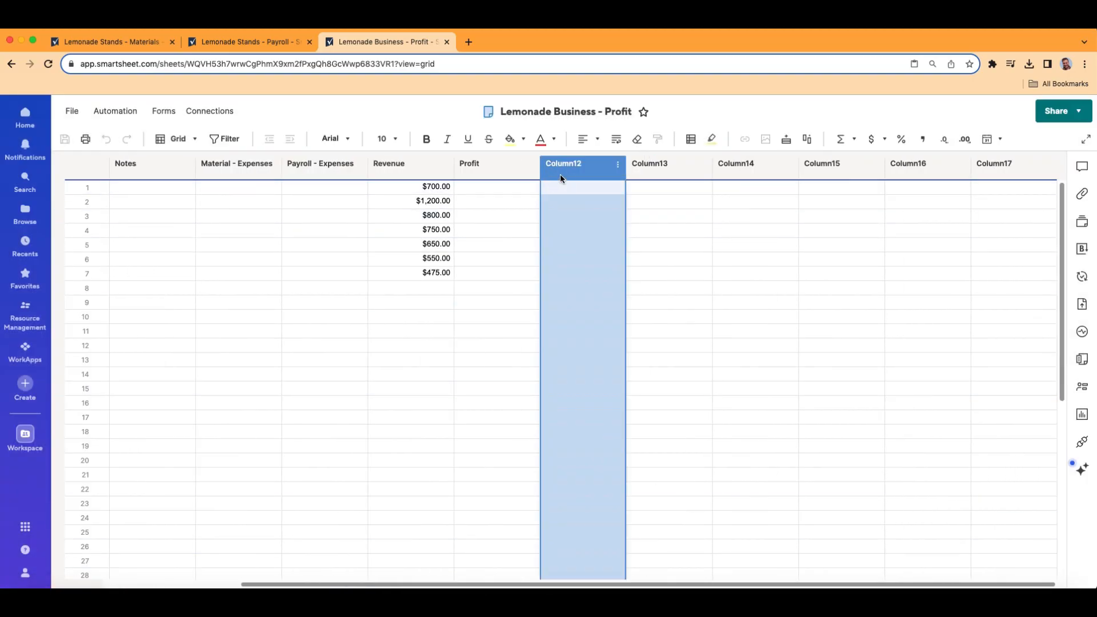
{"action": "key", "text": "shift+Right"}
{"action": "key", "text": "shift+Right"}
{"action": "key", "text": "shift+Right"}
{"action": "key", "text": "shift+Right"}
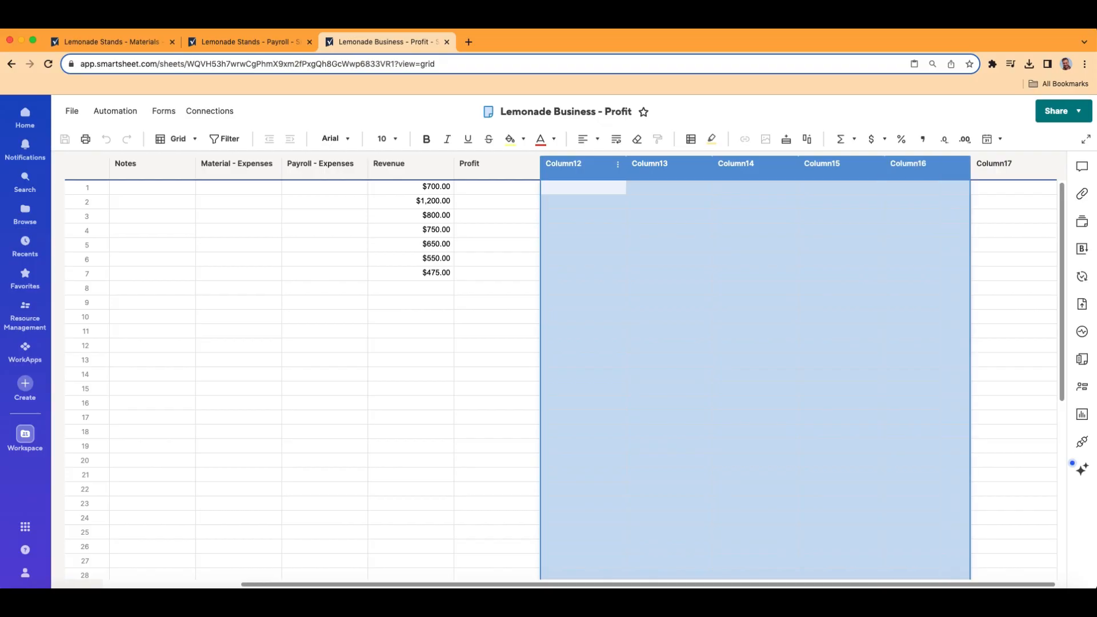
{"action": "key", "text": "shift+Right"}
{"action": "right_click", "coordinate": [580, 162]}
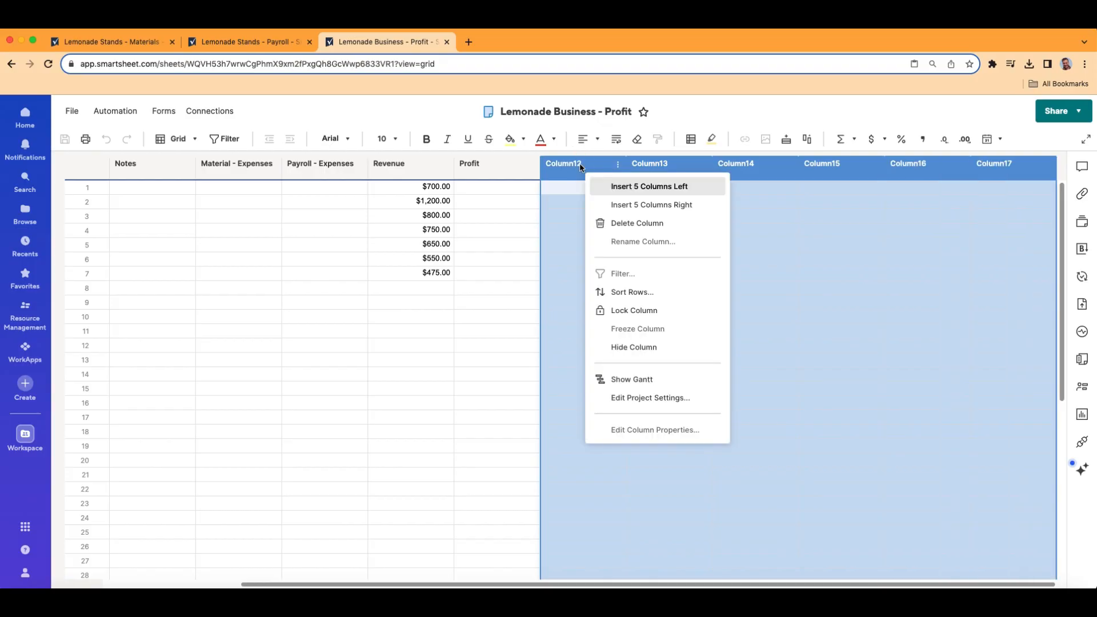
{"action": "left_click", "coordinate": [656, 226]}
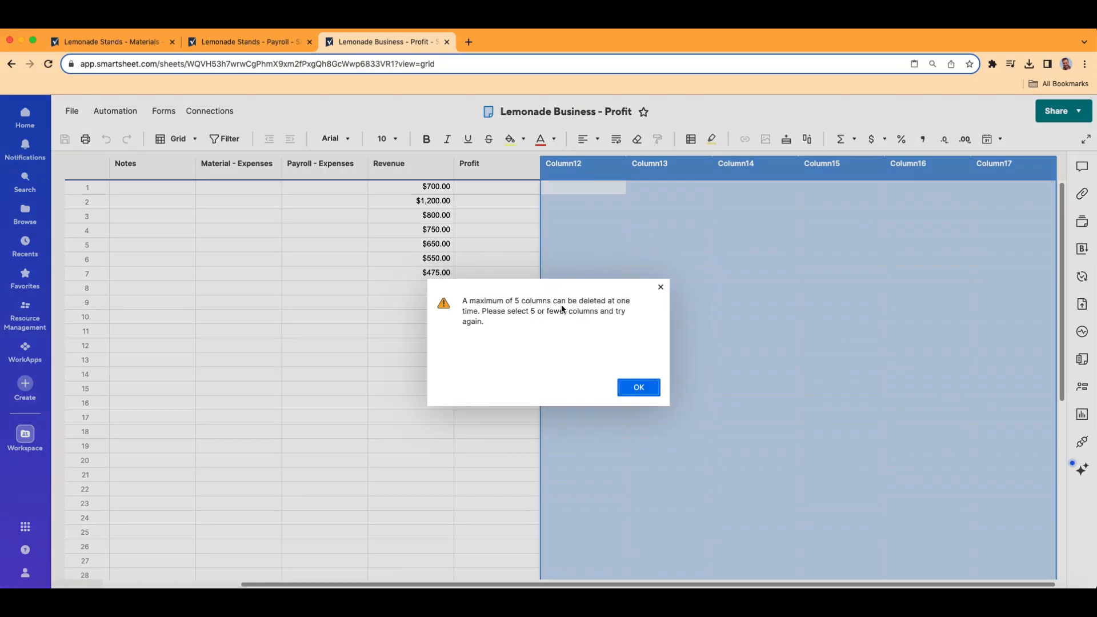
{"action": "left_click", "coordinate": [638, 388]}
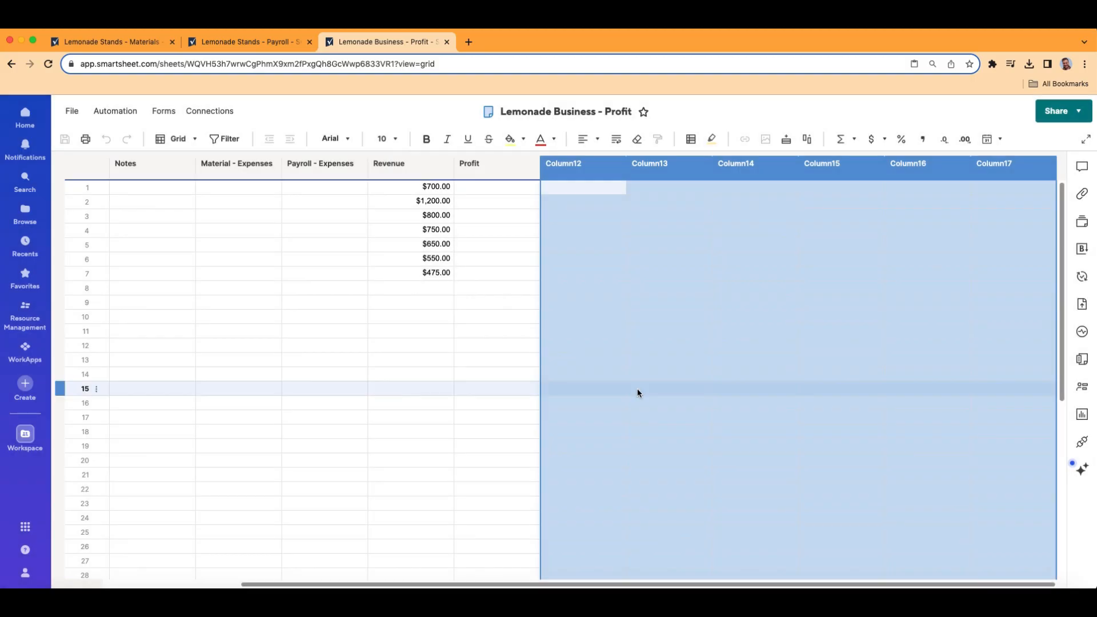
- In Table (New) view, select Column12 through Column18 and delete all seven empty columns
{"action": "left_click", "coordinate": [188, 146]}
{"action": "left_click", "coordinate": [197, 167]}
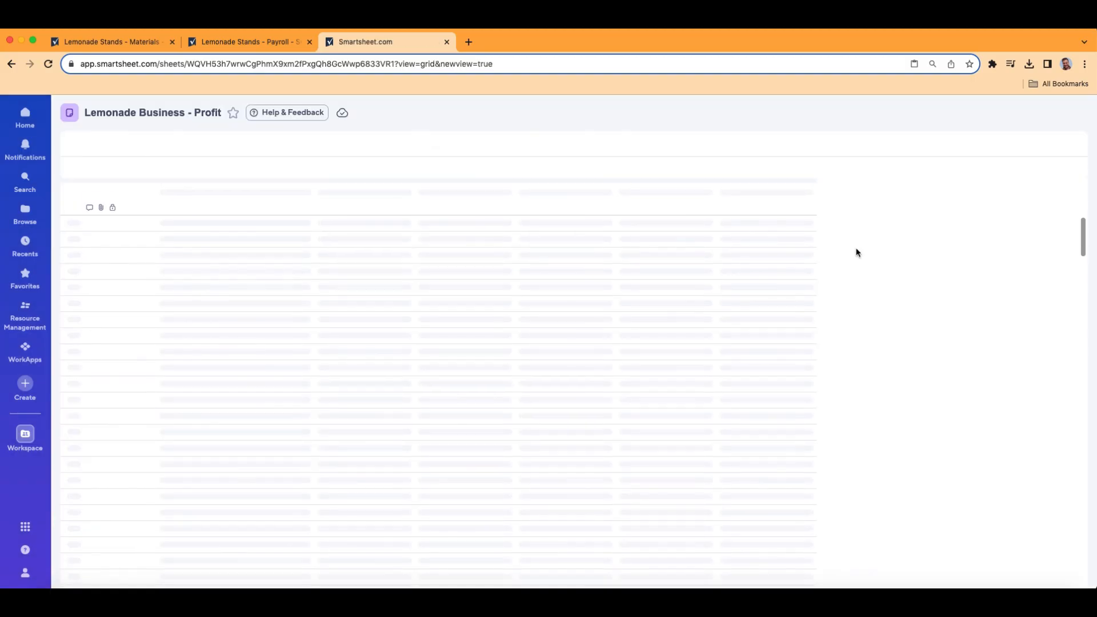
{"action": "left_click", "coordinate": [756, 209]}
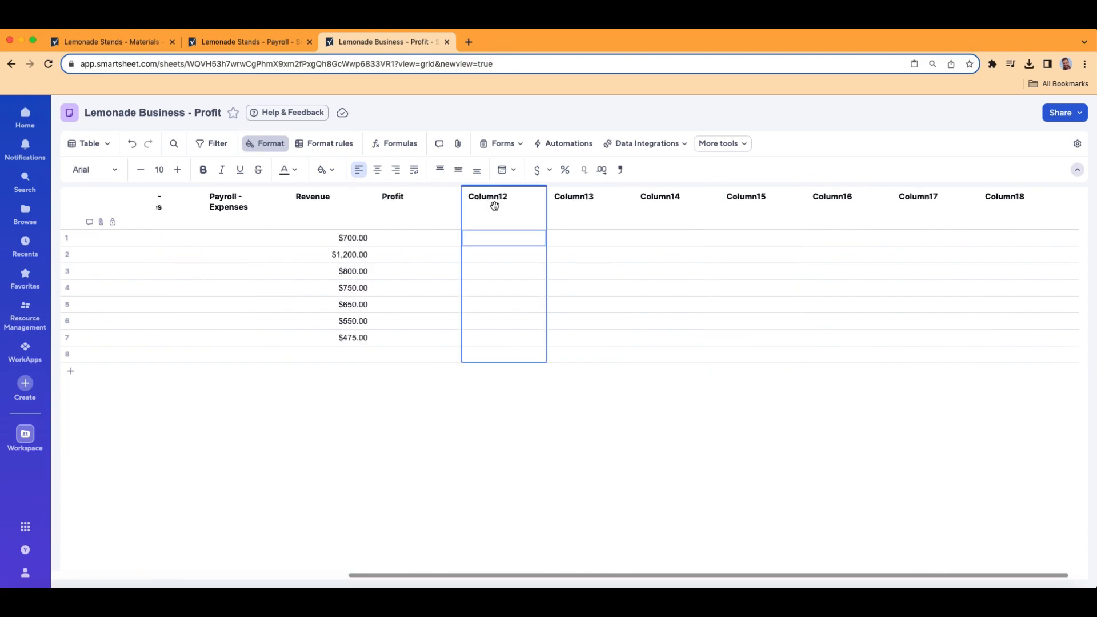
{"action": "key", "text": "shift+Right"}
{"action": "key", "text": "shift+Right"}
{"action": "key", "text": "shift+Right"}
{"action": "key", "text": "shift+Right"}
{"action": "key", "text": "shift+Right"}
{"action": "key", "text": "shift+Right"}
{"action": "right_click", "coordinate": [502, 205]}
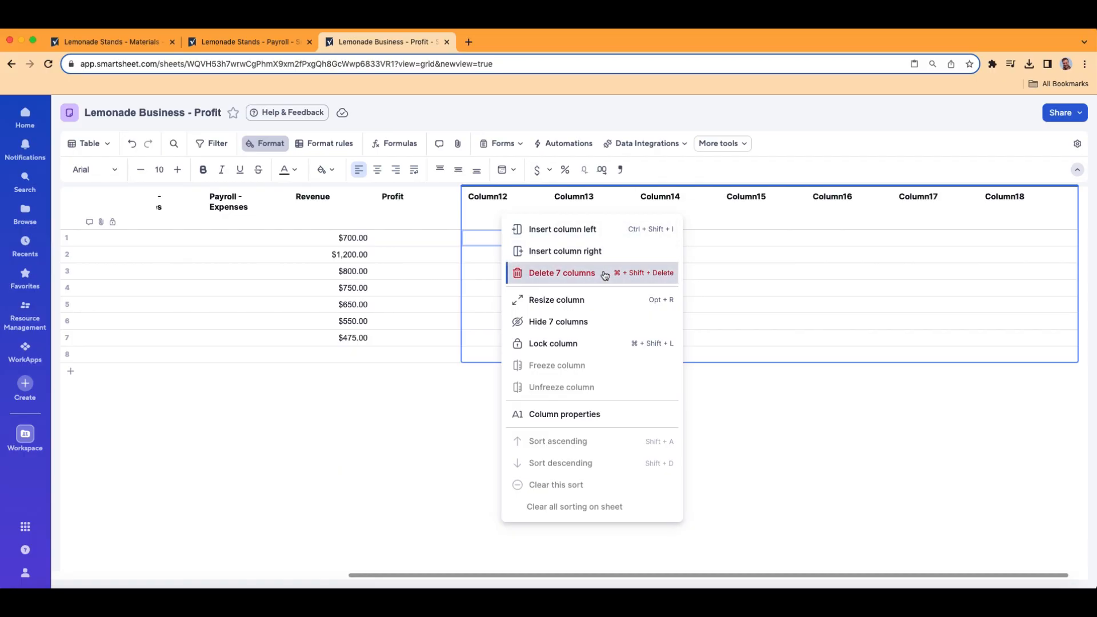
{"action": "left_click", "coordinate": [605, 275]}
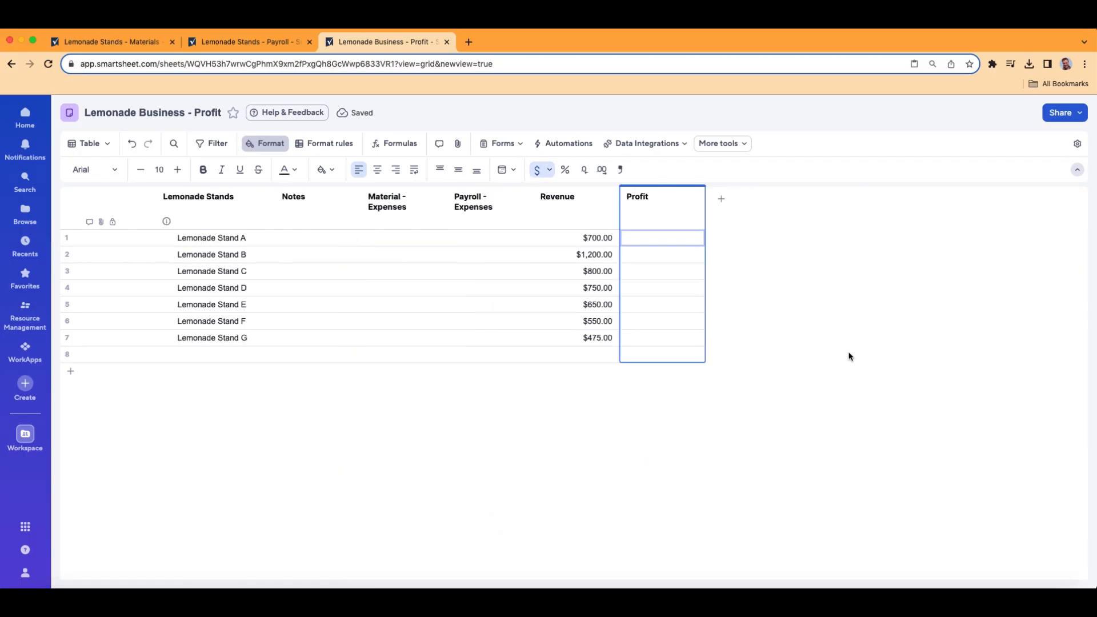
- Add a Status column after Profit as a dropdown list with Great, Good, Fair and Poor
{"action": "left_click", "coordinate": [722, 201]}
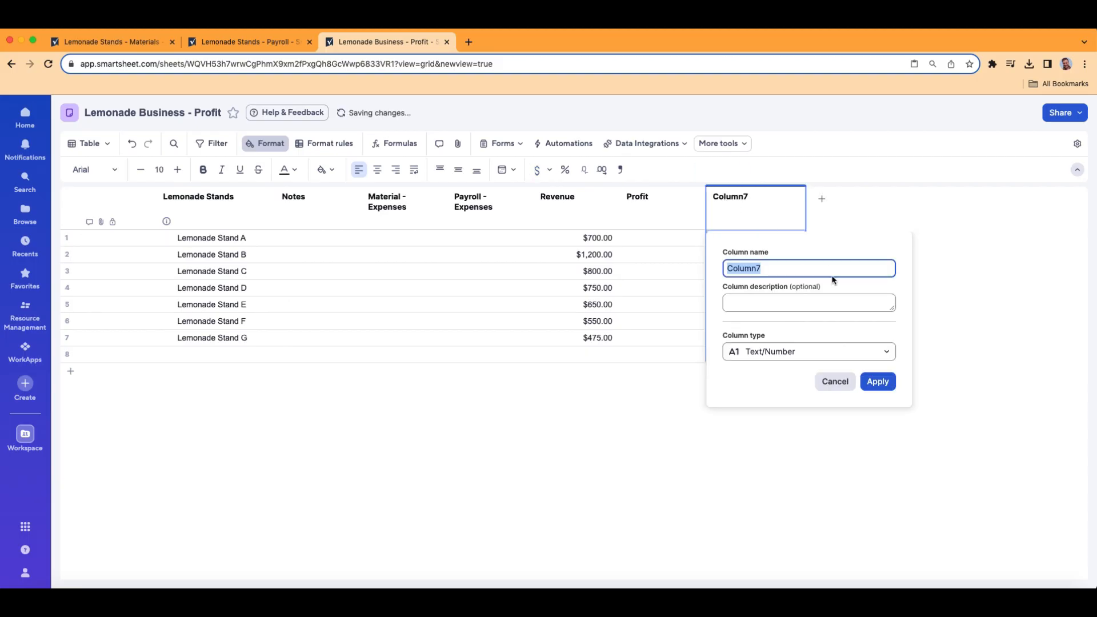
{"action": "type", "text": "Status"}
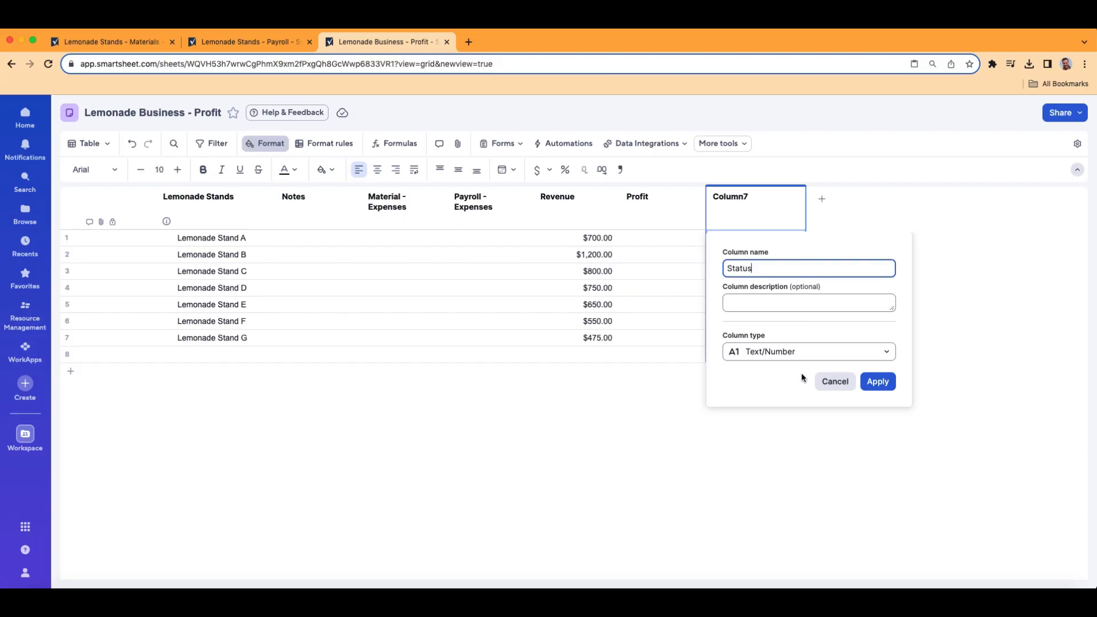
{"action": "left_click", "coordinate": [784, 352]}
{"action": "left_click", "coordinate": [793, 397]}
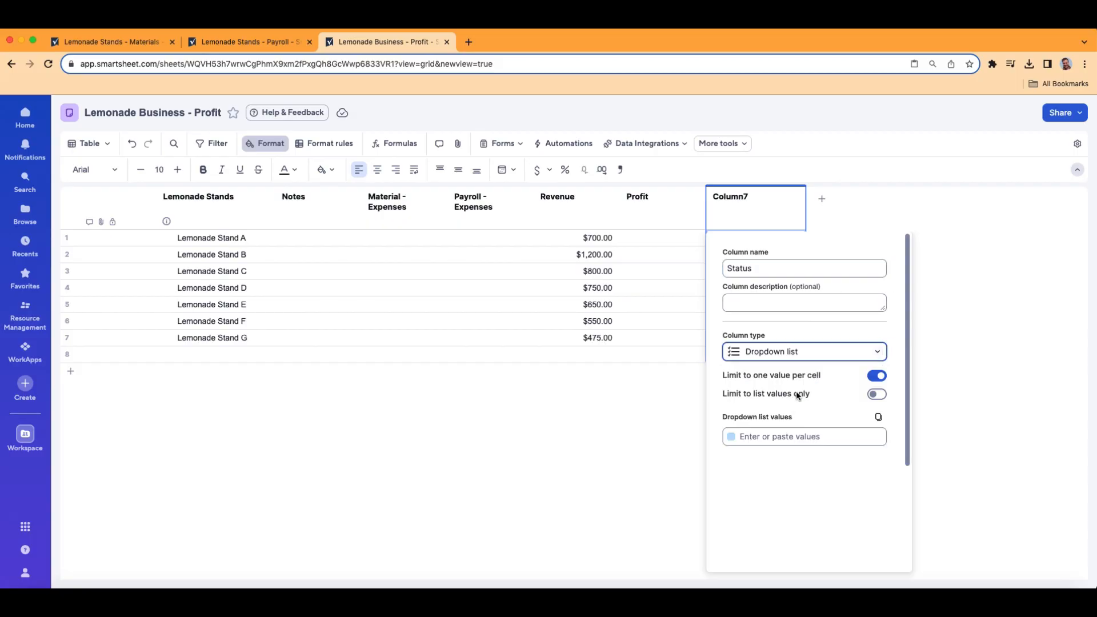
{"action": "left_click", "coordinate": [826, 436]}
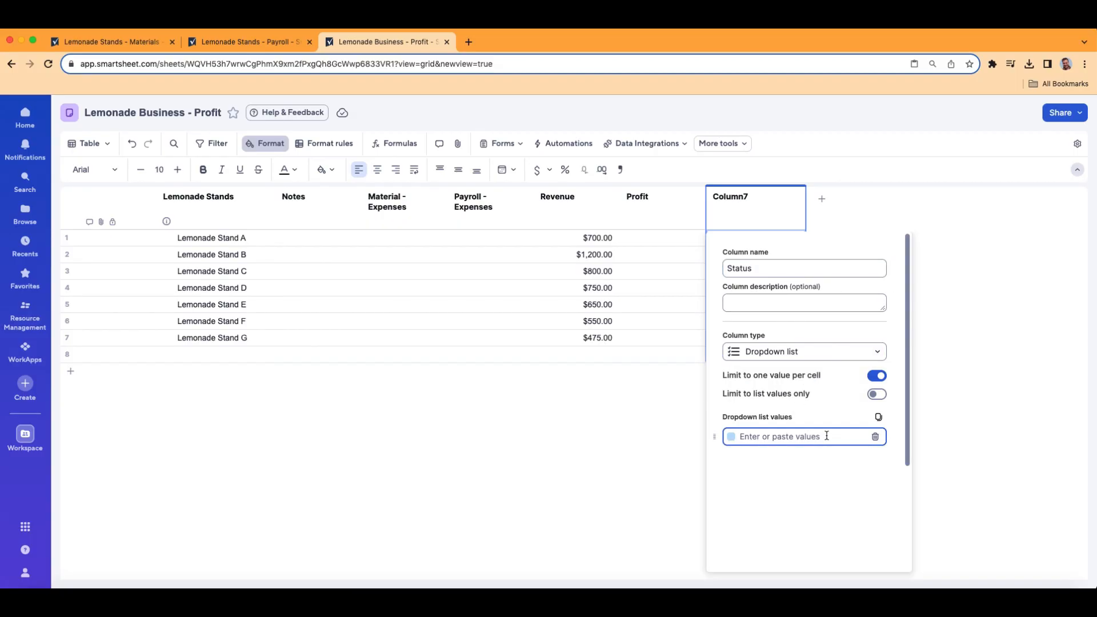
{"action": "type", "text": "Great"}
{"action": "key", "text": "Return"}
{"action": "type", "text": "Good"}
{"action": "key", "text": "Return"}
{"action": "type", "text": "Fiar"}
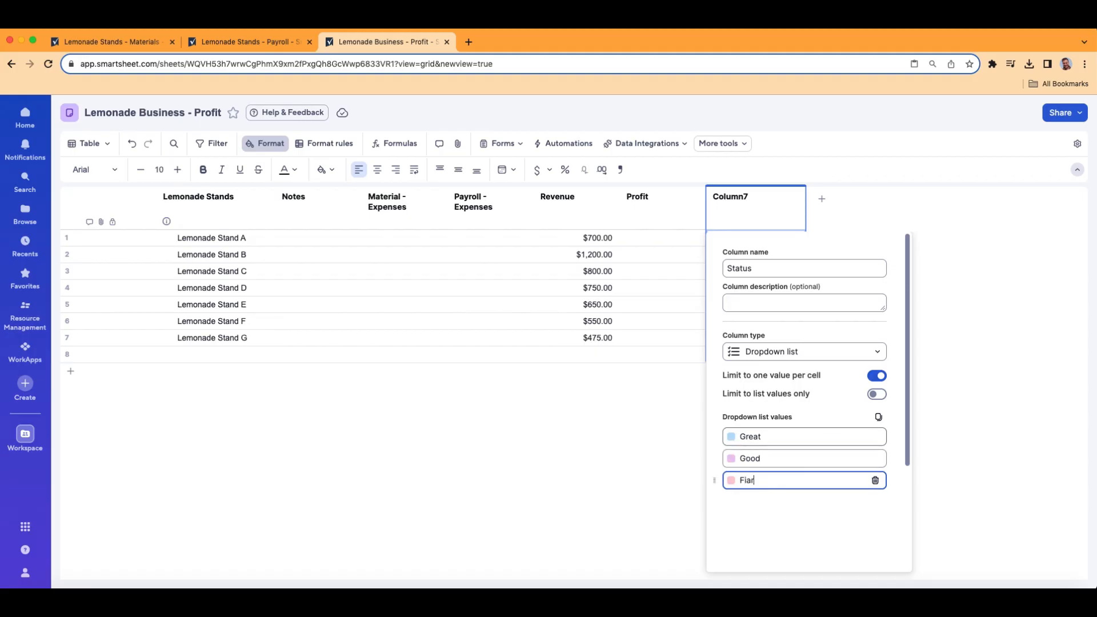
{"action": "type", "text": "air"}
{"action": "key", "text": "Return"}
{"action": "type", "text": "Poor"}
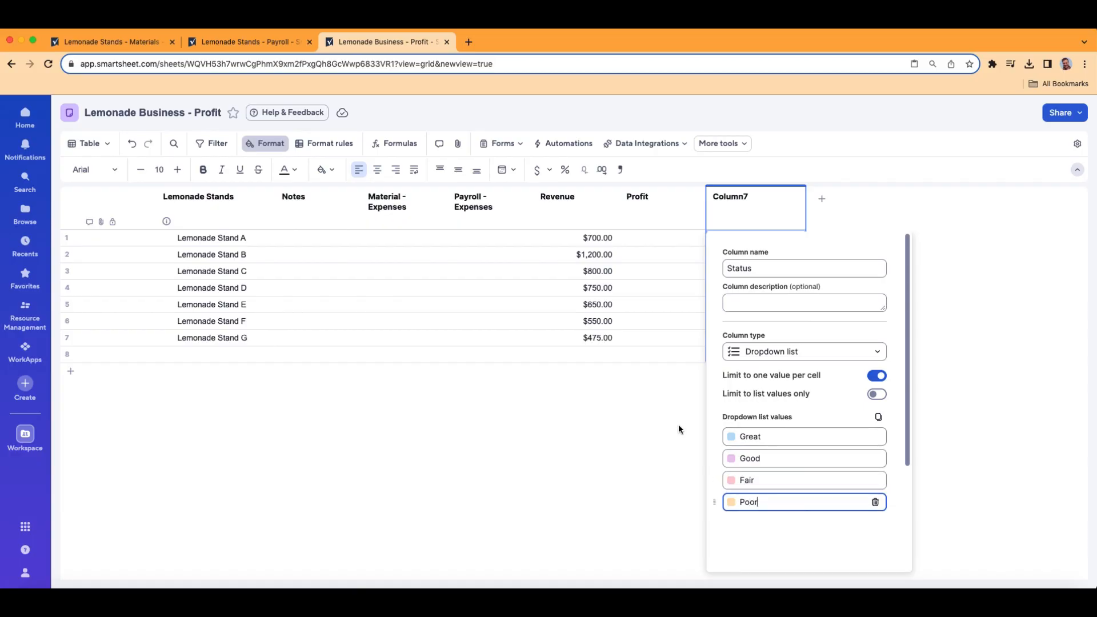
- Colour the Great value green, leave Good unchanged, and apply the Status column settings
{"action": "left_click", "coordinate": [732, 438]}
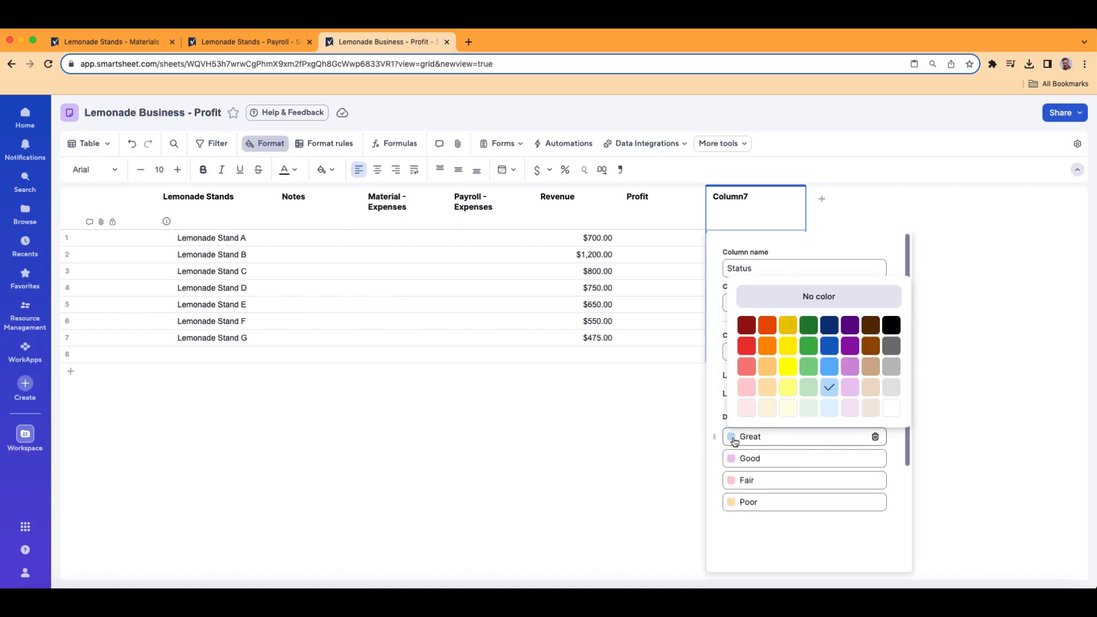
{"action": "left_click", "coordinate": [809, 366]}
{"action": "left_click", "coordinate": [731, 461]}
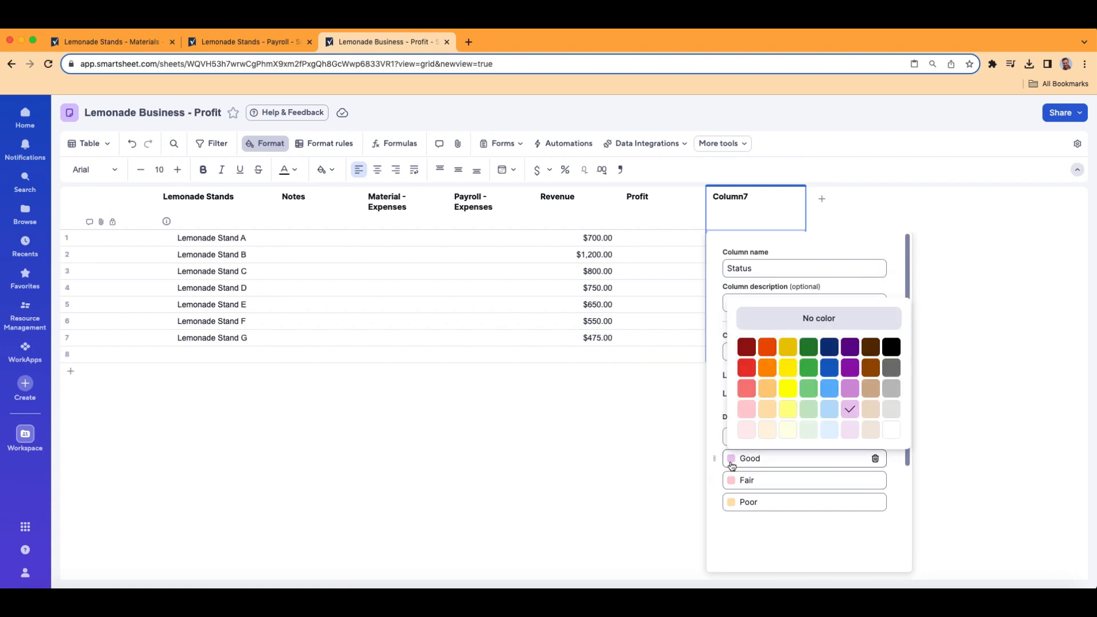
{"action": "left_click", "coordinate": [805, 543]}
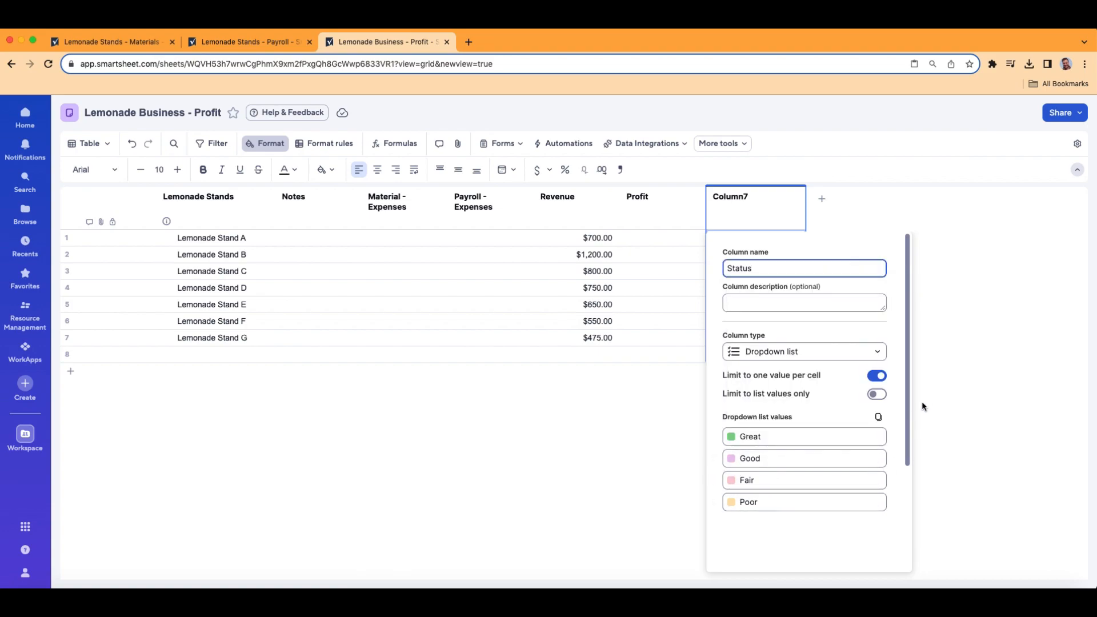
{"action": "scroll", "coordinate": [893, 433], "scroll_direction": "down", "scroll_amount": 3}
{"action": "left_click", "coordinate": [867, 547]}
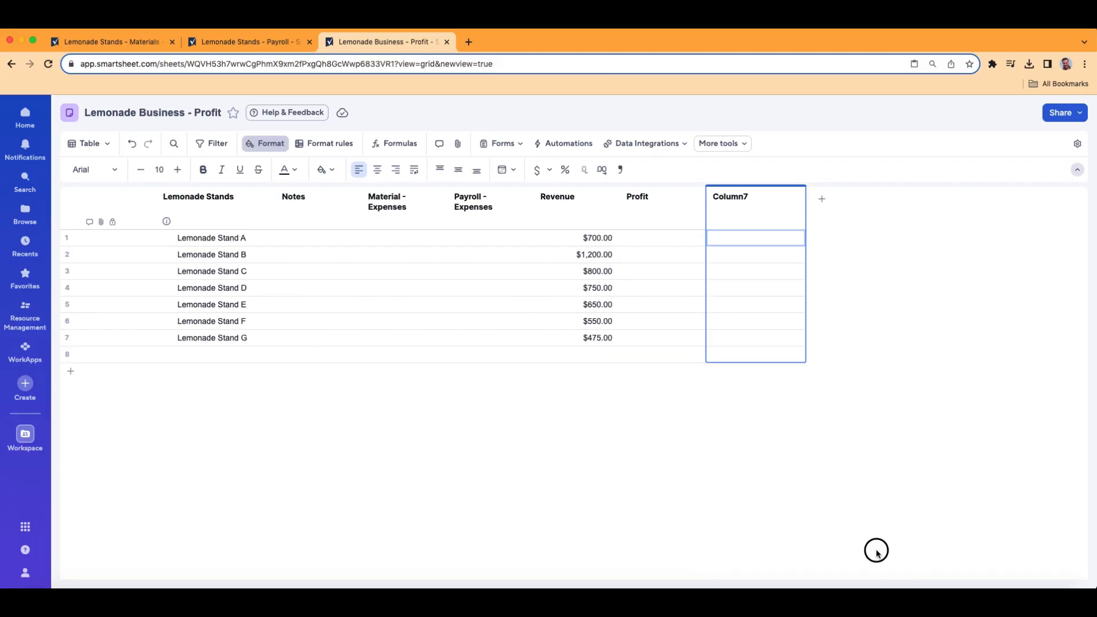
- Pick Status values from the dropdown: Great for Stand A, Good for B and C, Fair for D
{"action": "left_click", "coordinate": [797, 240]}
{"action": "left_click", "coordinate": [799, 244]}
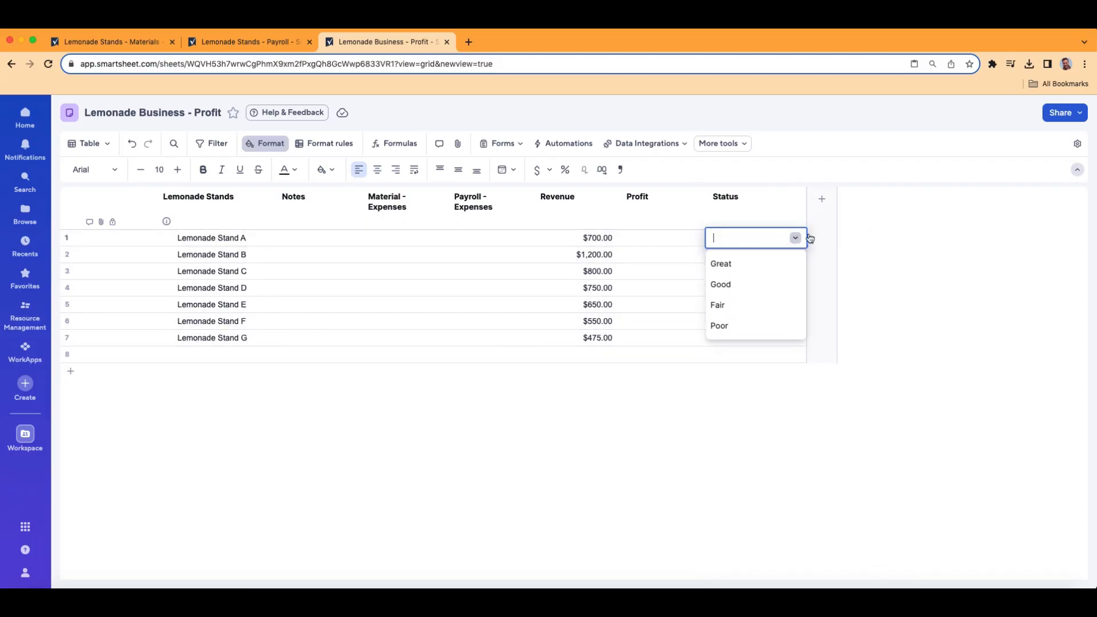
{"action": "left_click", "coordinate": [752, 264]}
{"action": "left_click", "coordinate": [794, 260]}
{"action": "left_click", "coordinate": [794, 260]}
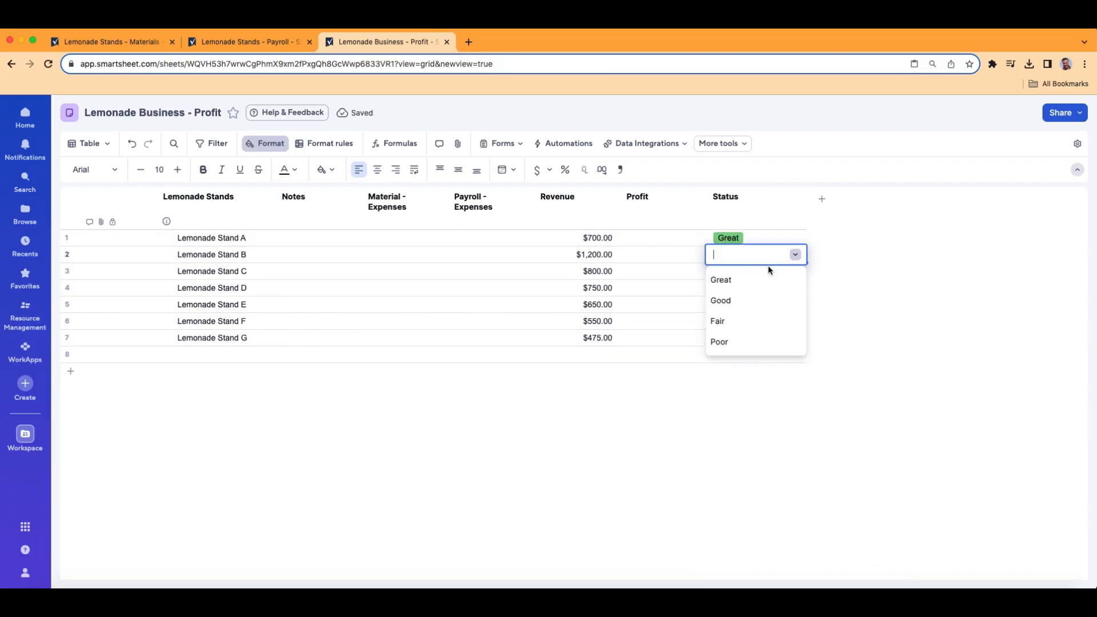
{"action": "left_click", "coordinate": [746, 300]}
{"action": "left_click", "coordinate": [796, 274]}
{"action": "left_click", "coordinate": [796, 275]}
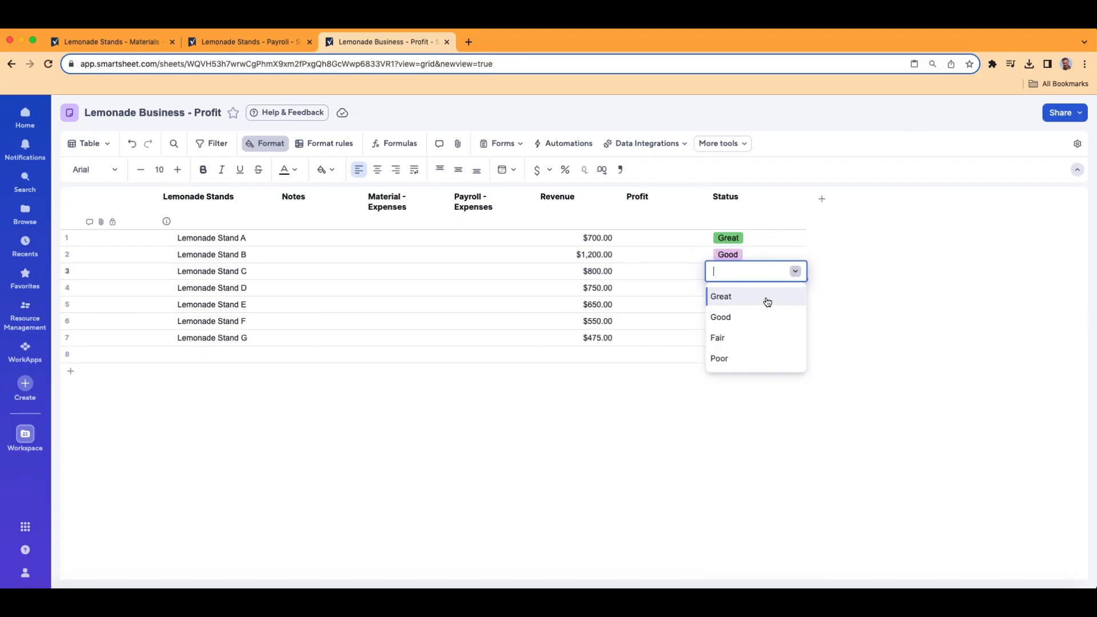
{"action": "left_click", "coordinate": [764, 316]}
{"action": "left_click", "coordinate": [796, 291]}
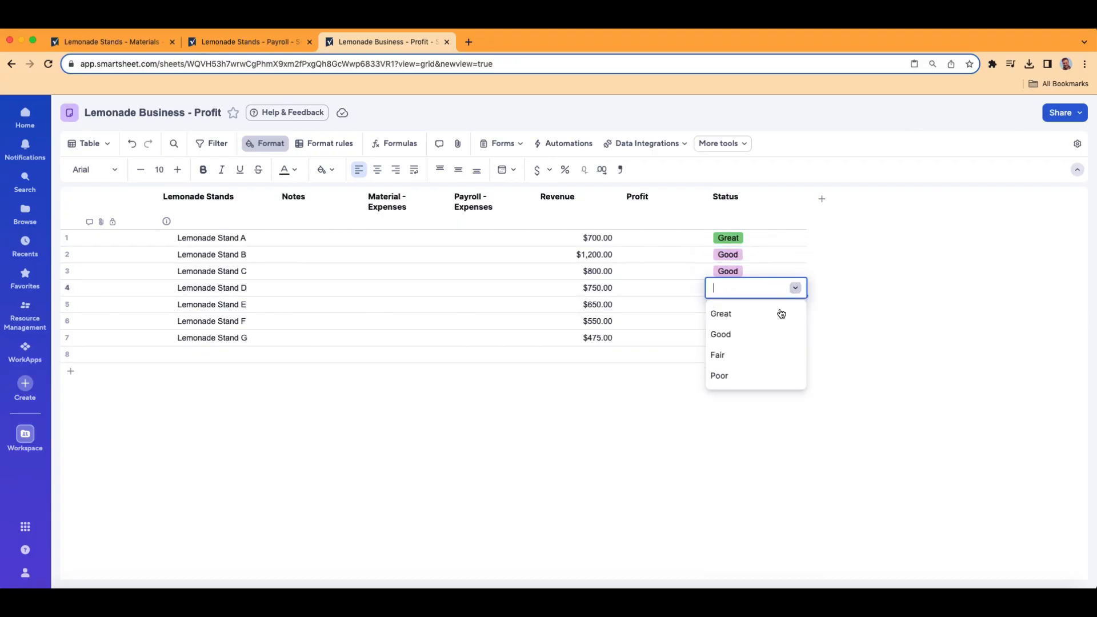
{"action": "left_click", "coordinate": [759, 352]}
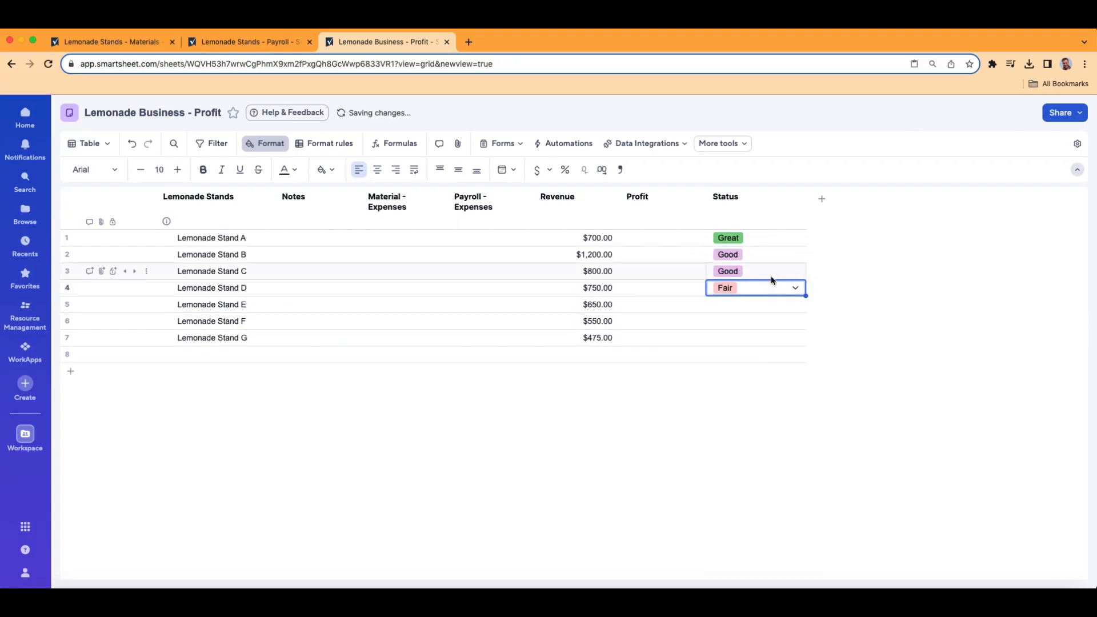
{"action": "double_click", "coordinate": [769, 204]}
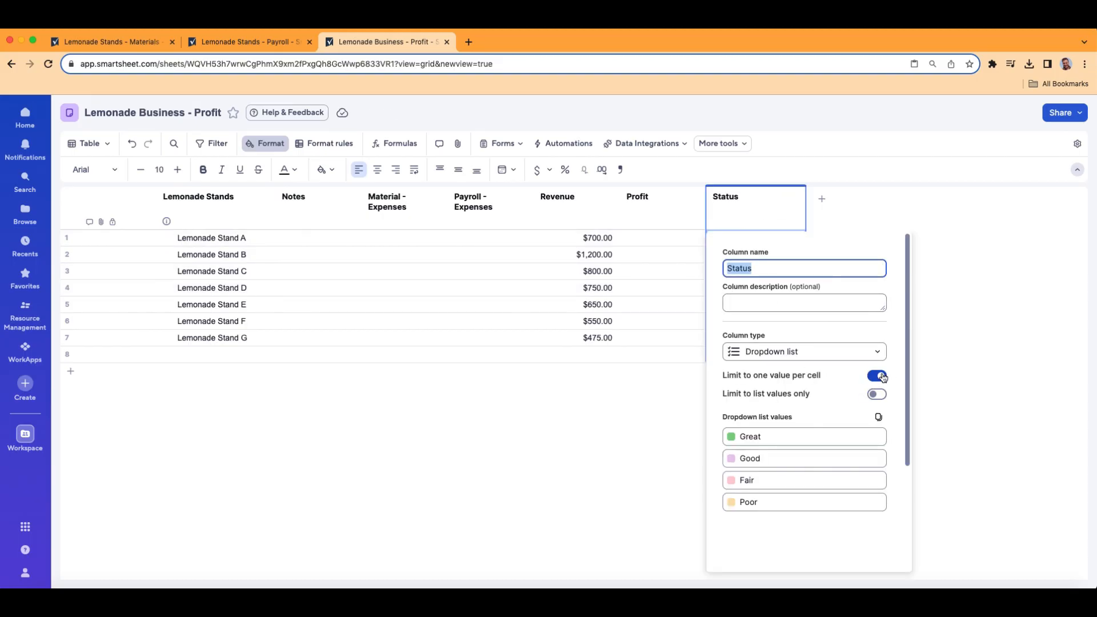
{"action": "scroll", "coordinate": [882, 353], "scroll_direction": "down", "scroll_amount": 3}
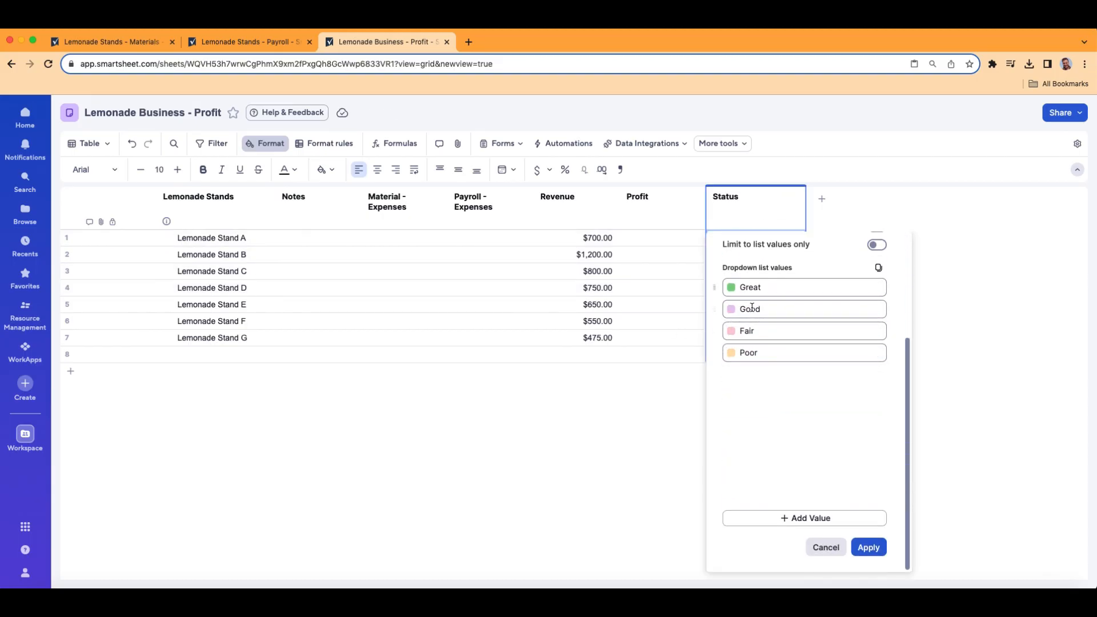
{"action": "left_click", "coordinate": [868, 547]}
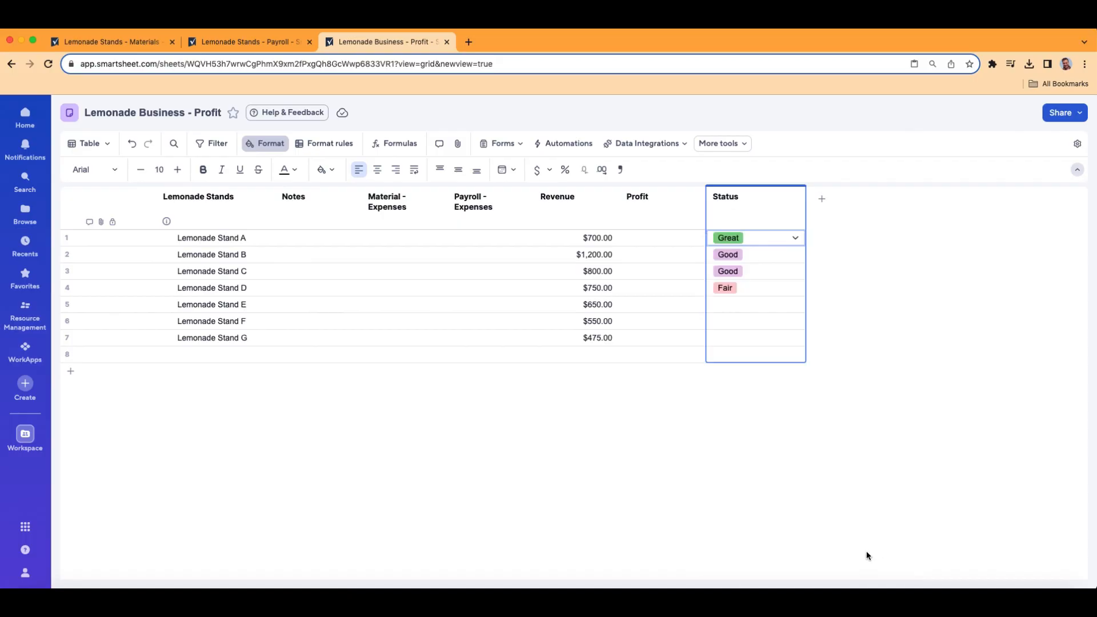
{"action": "left_click", "coordinate": [773, 242]}
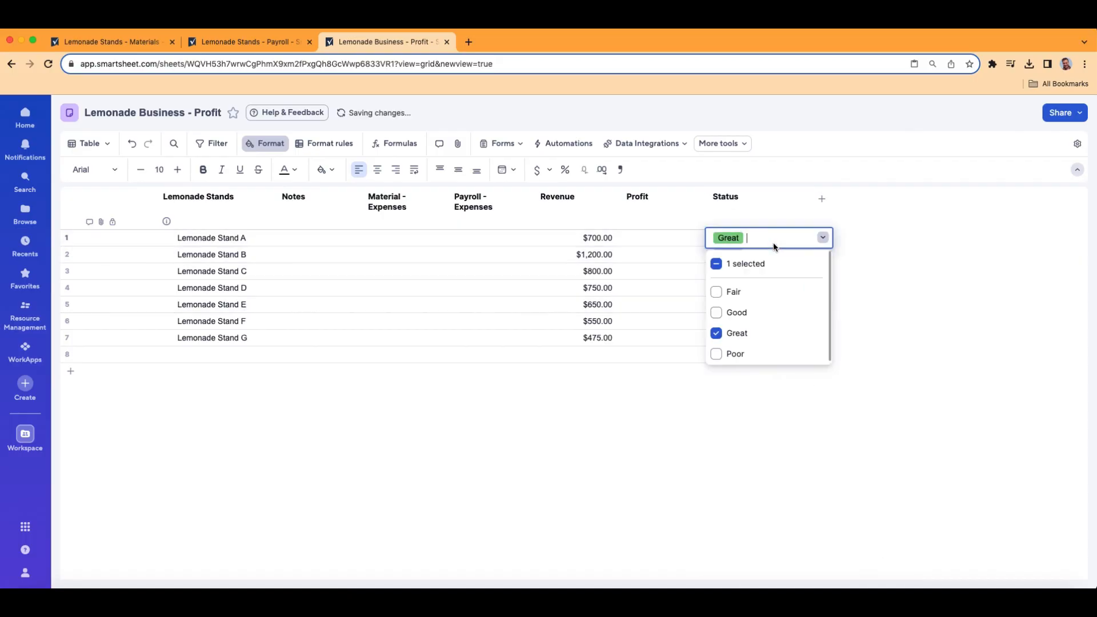
{"action": "left_click", "coordinate": [716, 312]}
{"action": "left_click", "coordinate": [715, 292]}
{"action": "left_click", "coordinate": [716, 355]}
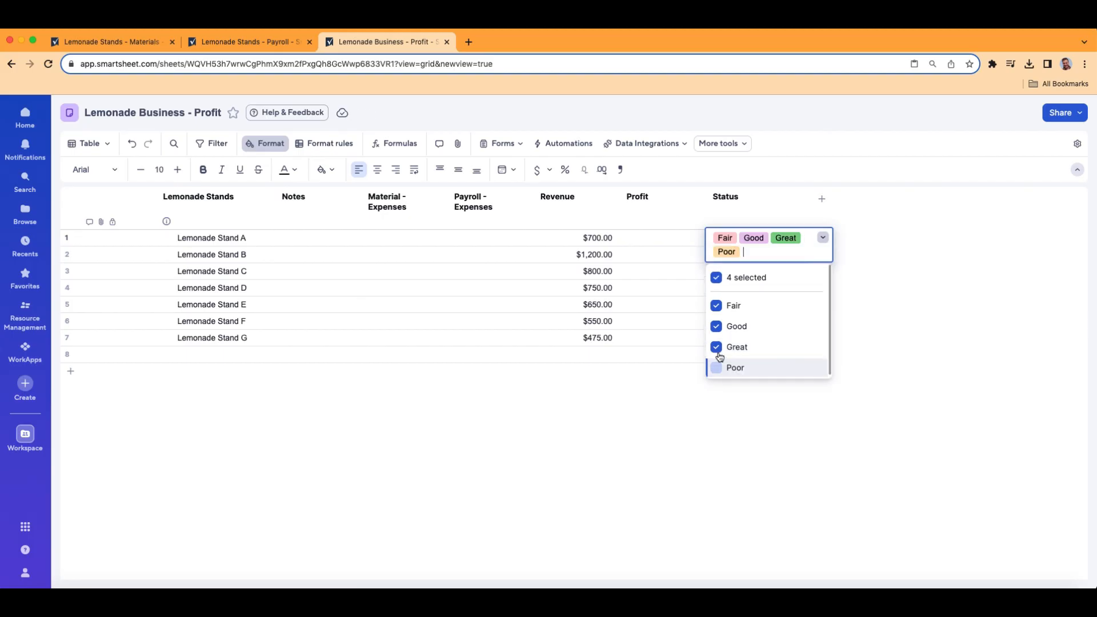
{"action": "left_click", "coordinate": [811, 220]}
{"action": "left_click_drag", "start_coordinate": [806, 212], "coordinate": [845, 211]}
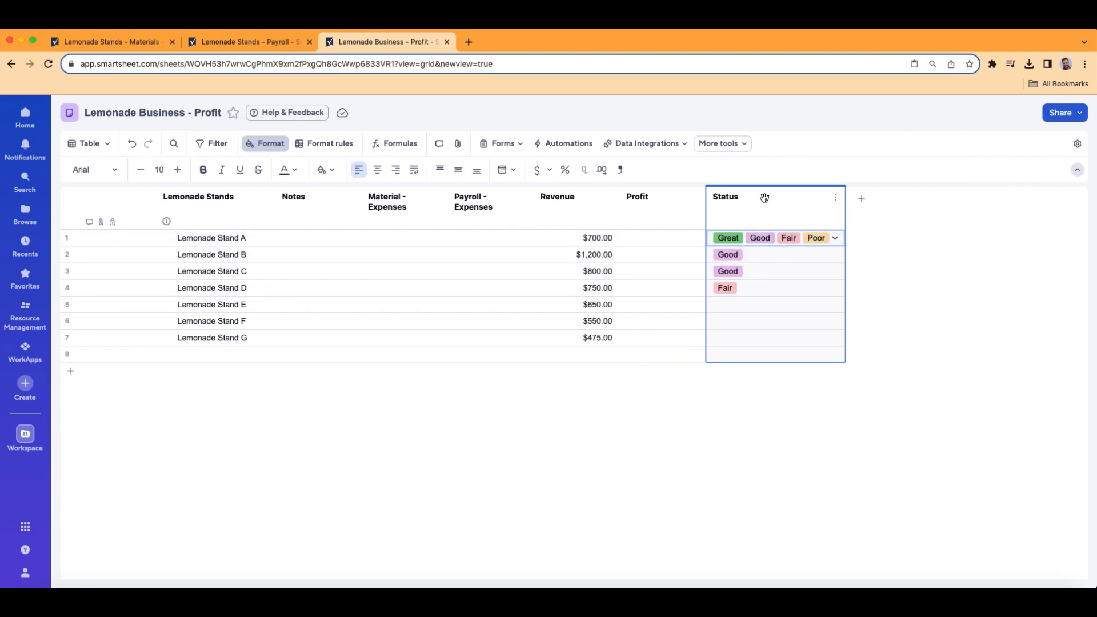
{"action": "left_click", "coordinate": [132, 143]}
{"action": "left_click", "coordinate": [131, 144]}
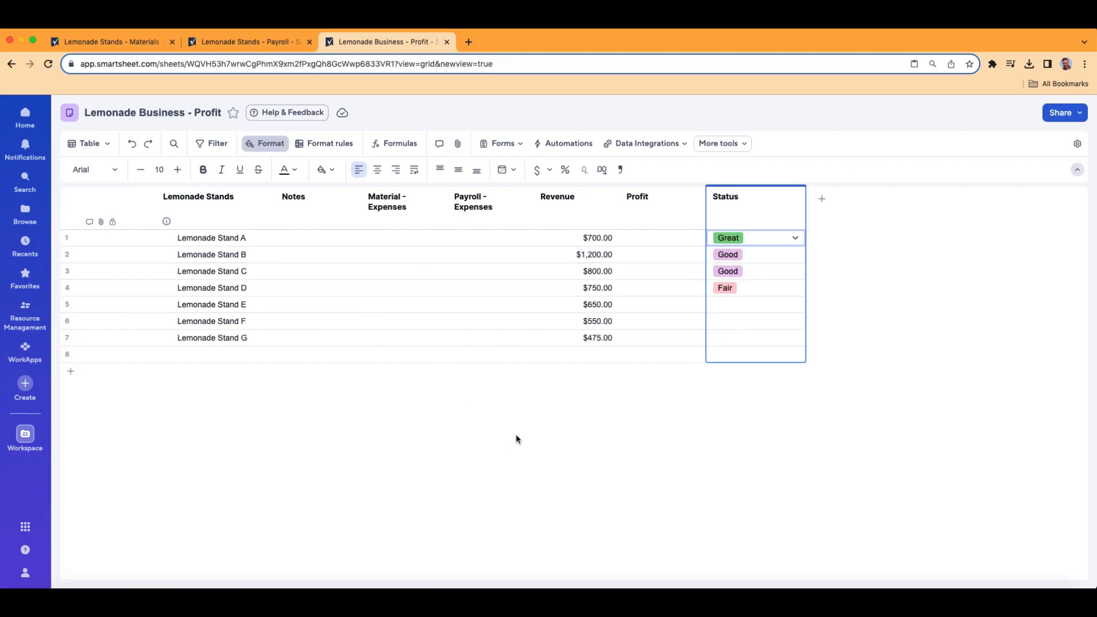
{"action": "left_click", "coordinate": [120, 45]}
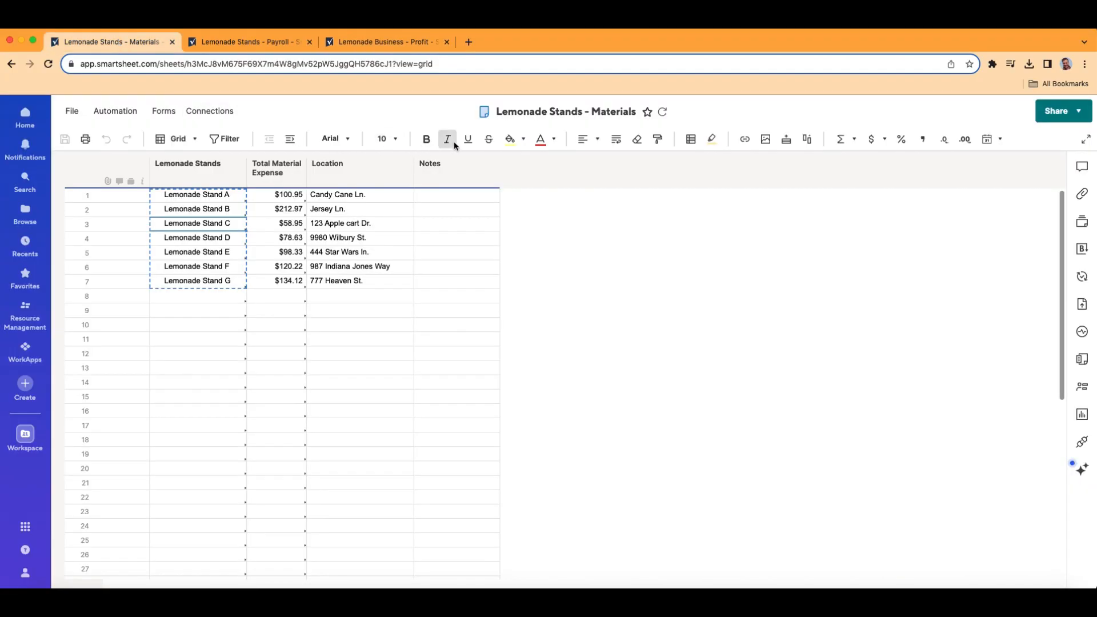
{"action": "left_click", "coordinate": [255, 45]}
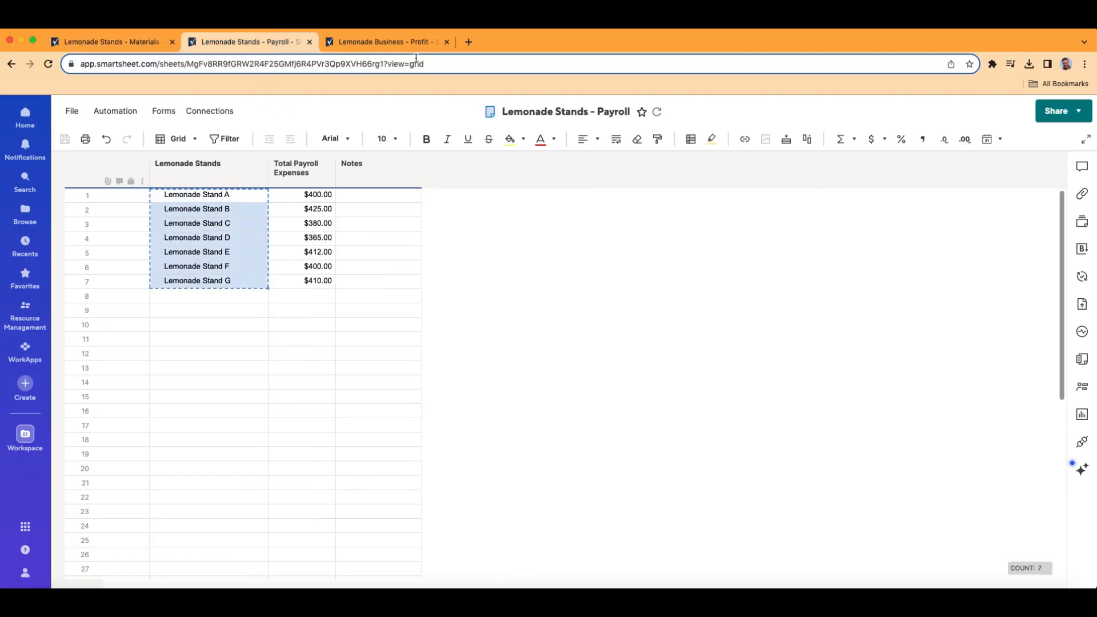
{"action": "left_click", "coordinate": [399, 42]}
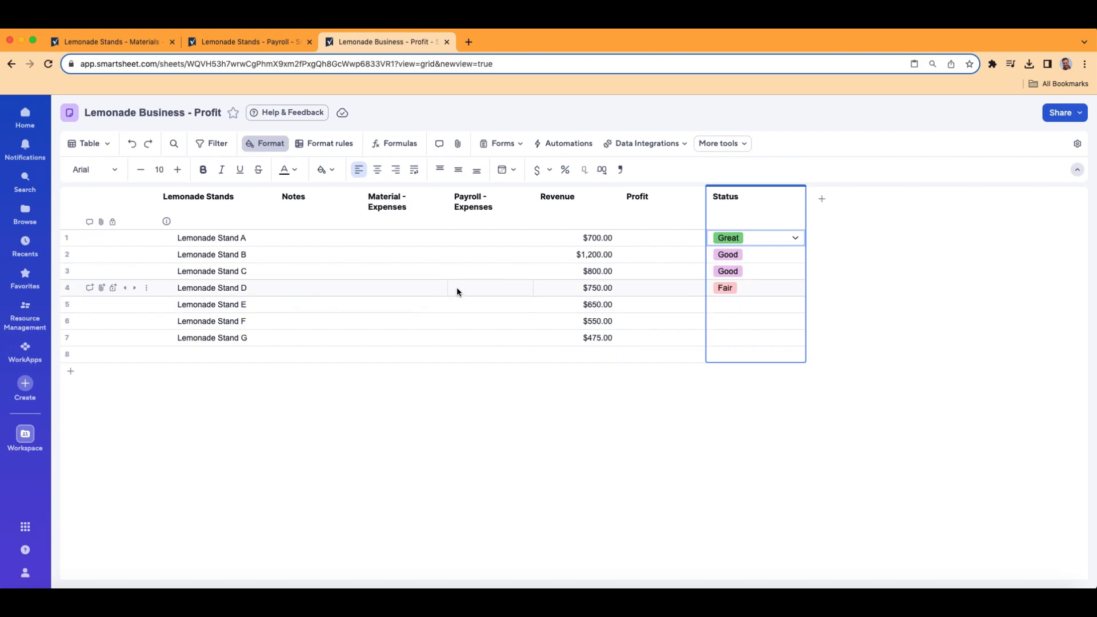
- Start a new Link column data setup from More tools, choosing Lemonade Stands - Materials as source sheet
{"action": "left_click", "coordinate": [747, 148]}
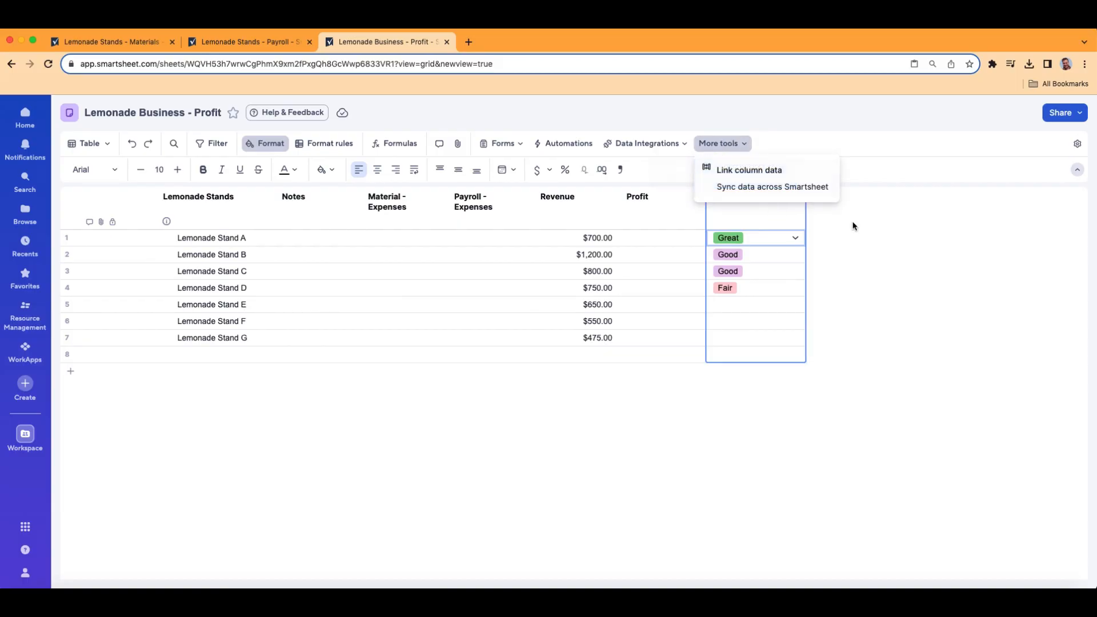
{"action": "left_click", "coordinate": [777, 175]}
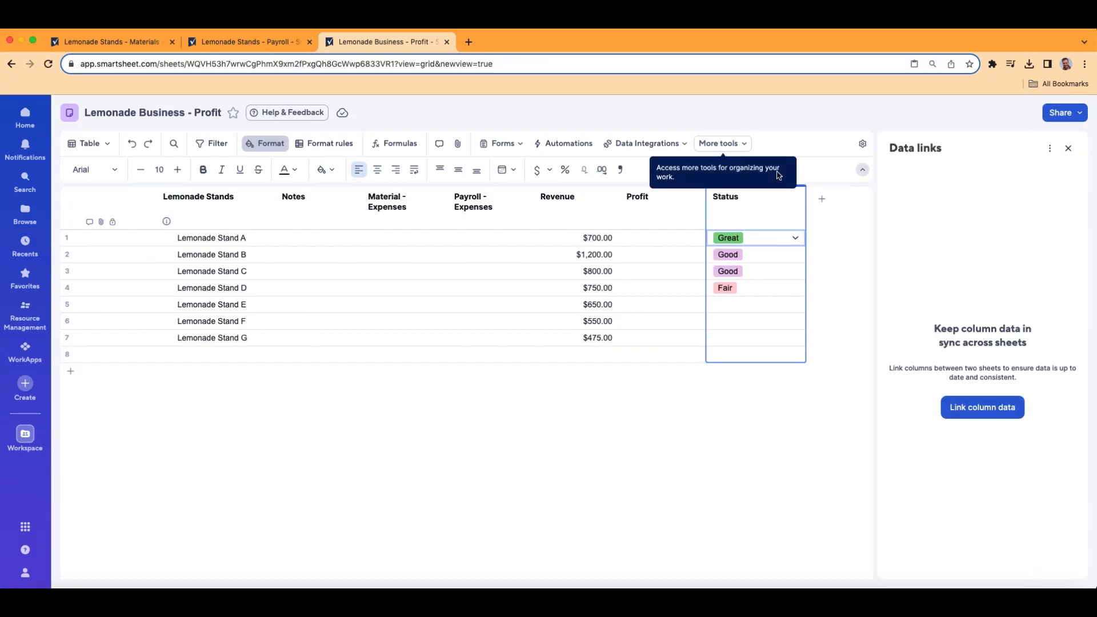
{"action": "left_click", "coordinate": [988, 410]}
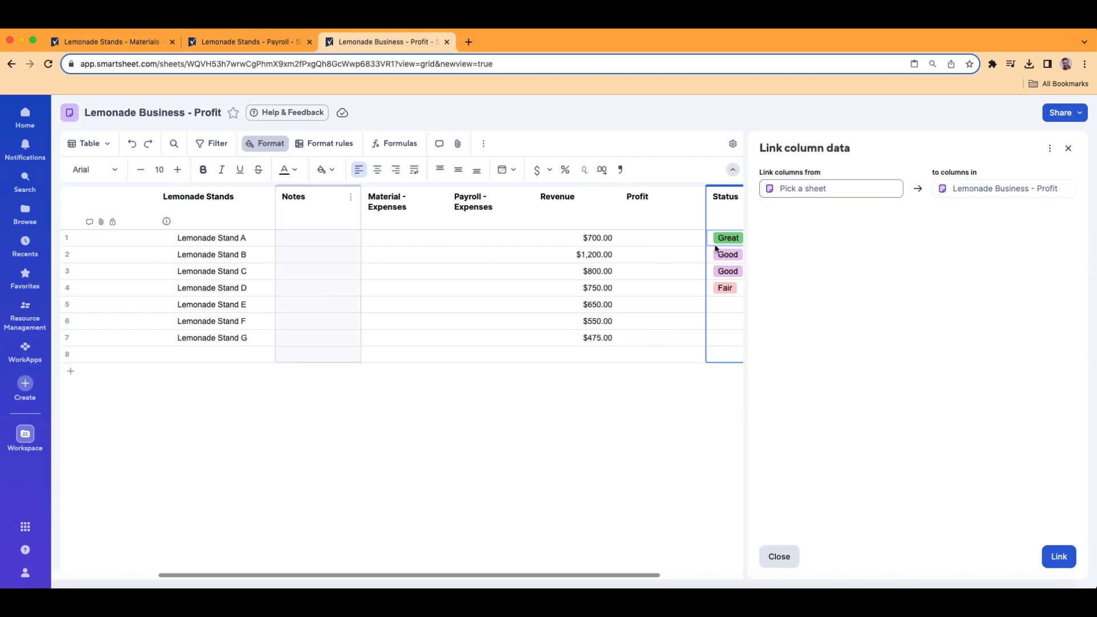
{"action": "left_click", "coordinate": [808, 188]}
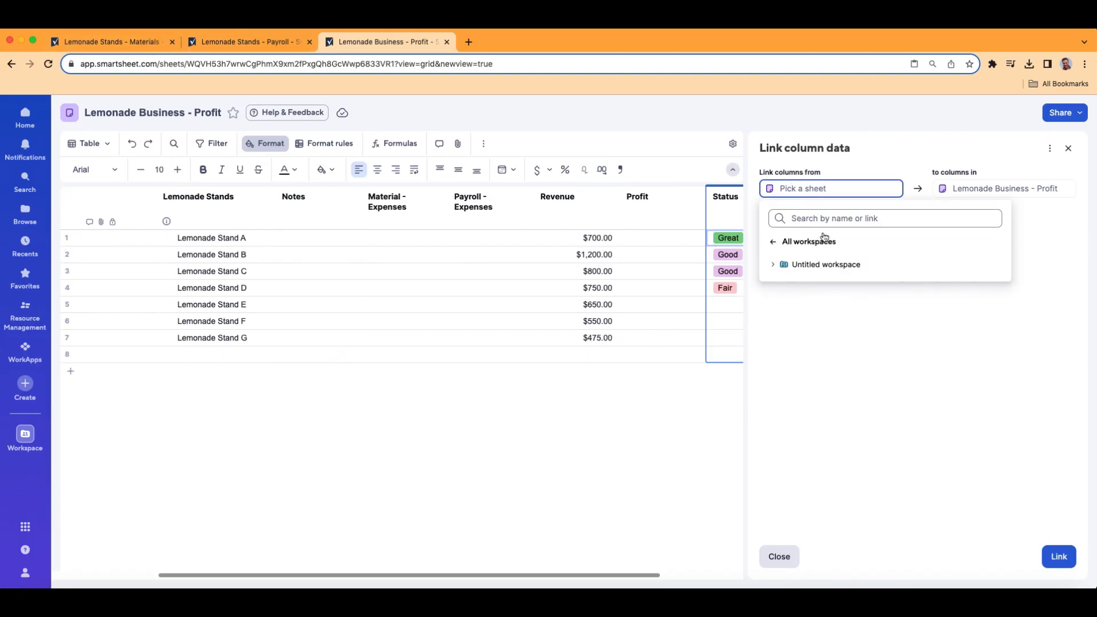
{"action": "type", "text": "lemonade"}
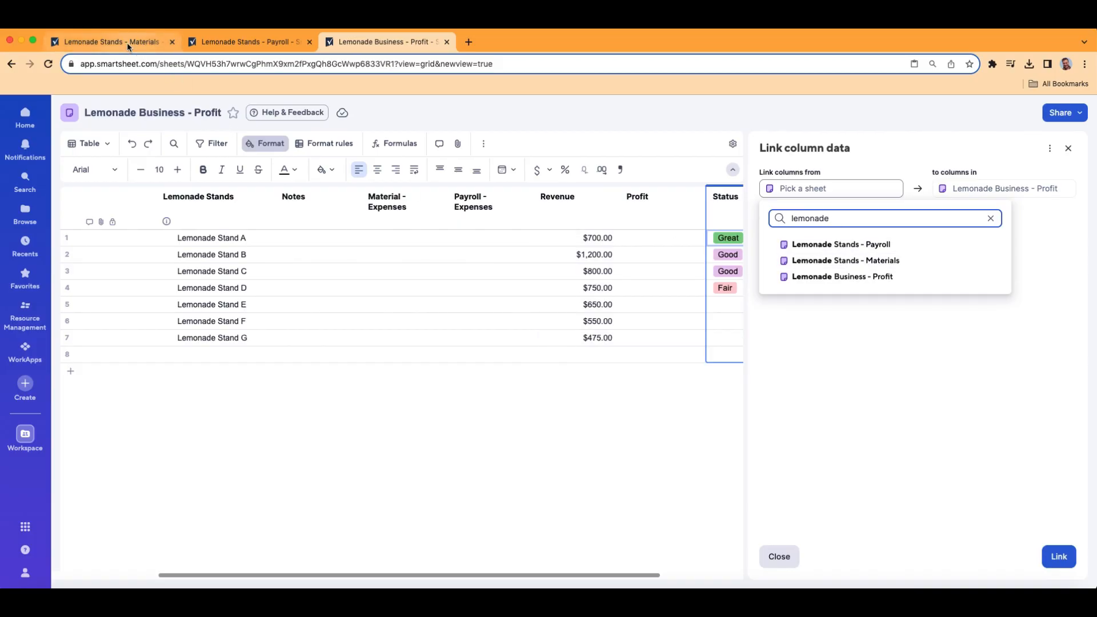
{"action": "left_click", "coordinate": [877, 262]}
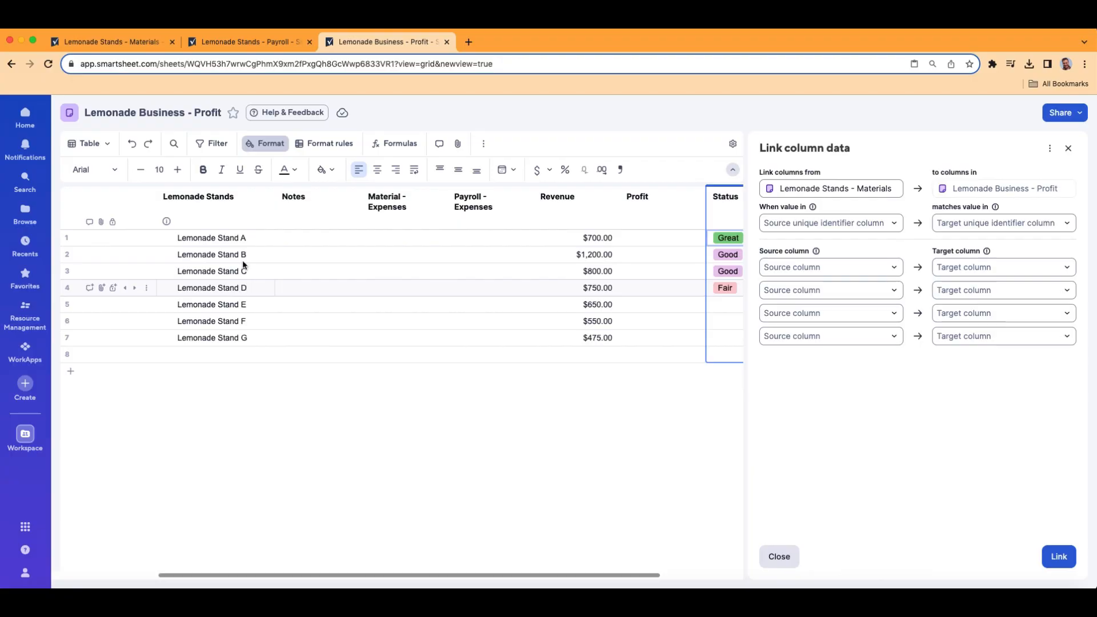
{"action": "left_click", "coordinate": [111, 42]}
- Copy the Materials stand names and set the link to match rows on the Lemonade Stands column
{"action": "left_click", "coordinate": [196, 172]}
{"action": "key", "text": "ctrl+c"}
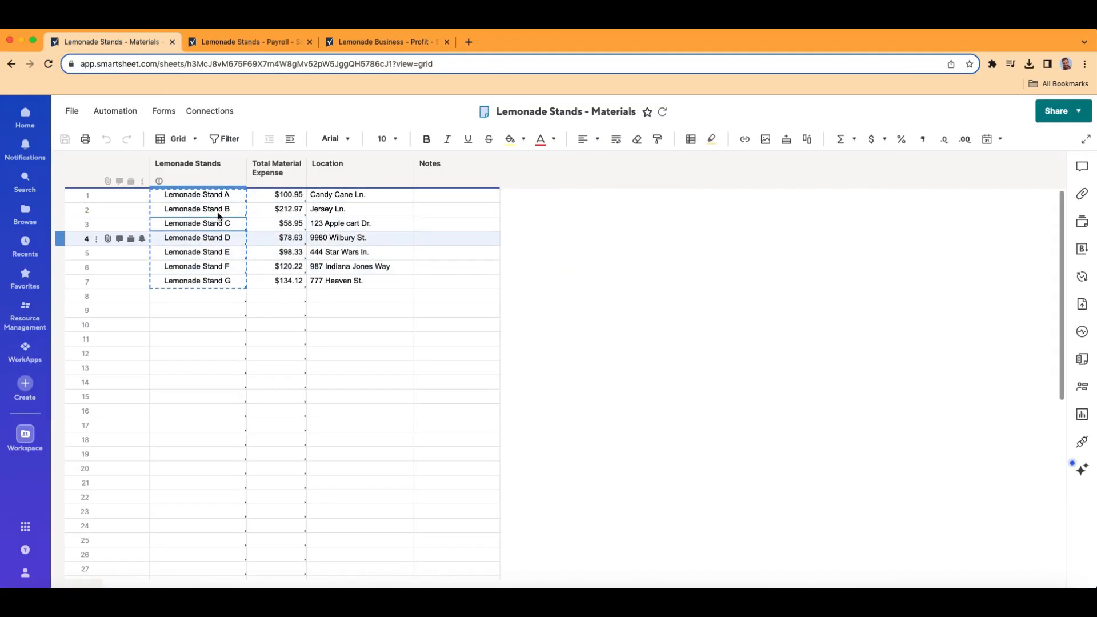
{"action": "key", "text": "super+3"}
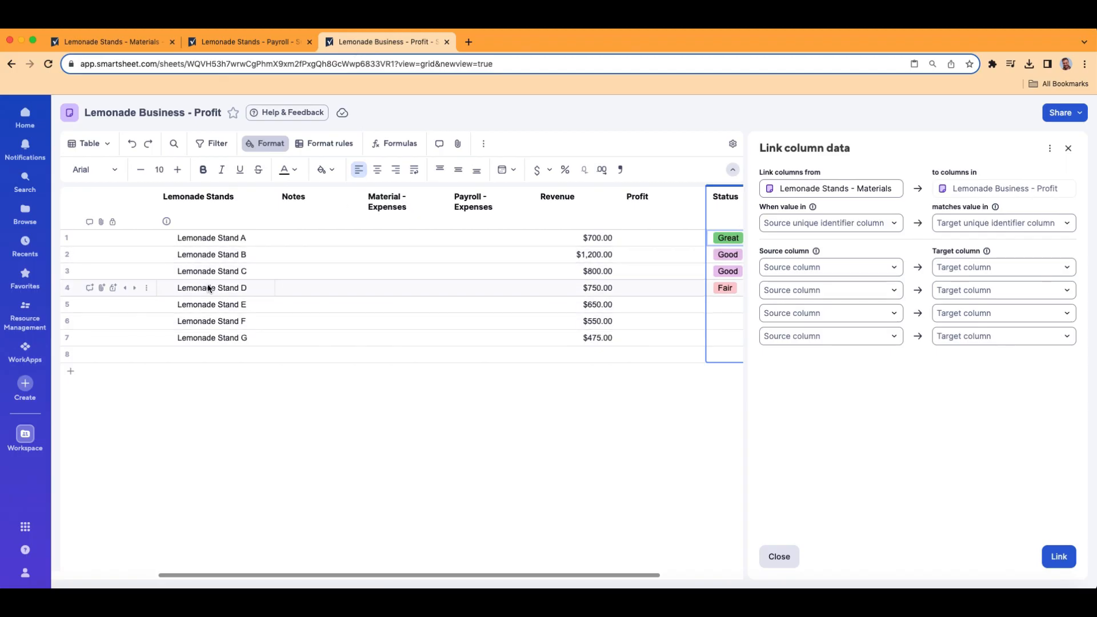
{"action": "left_click", "coordinate": [895, 223]}
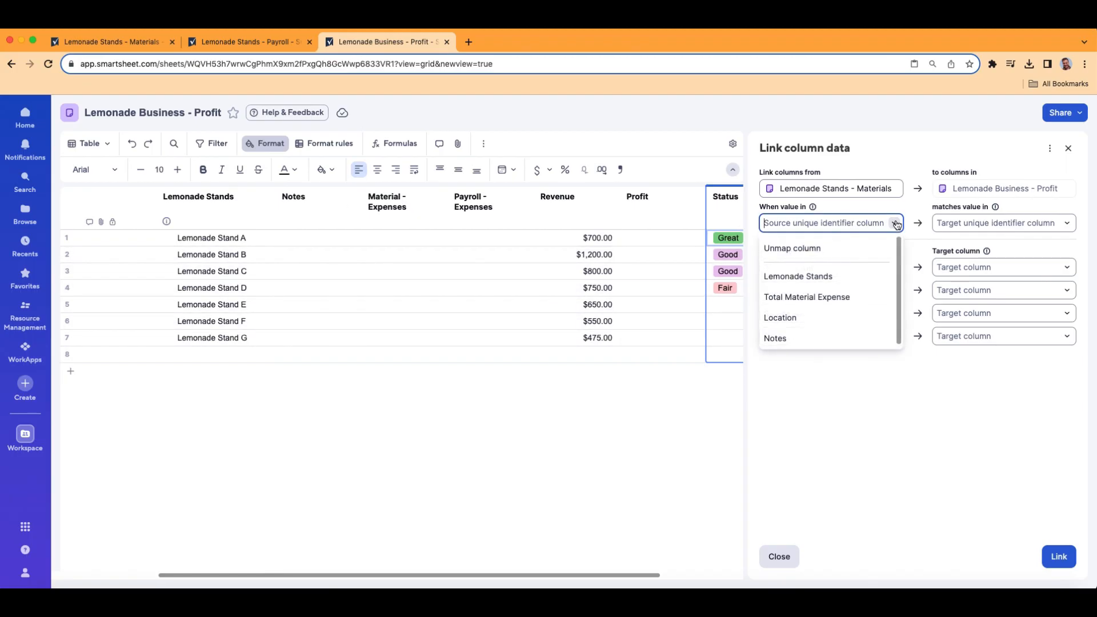
{"action": "left_click", "coordinate": [834, 277]}
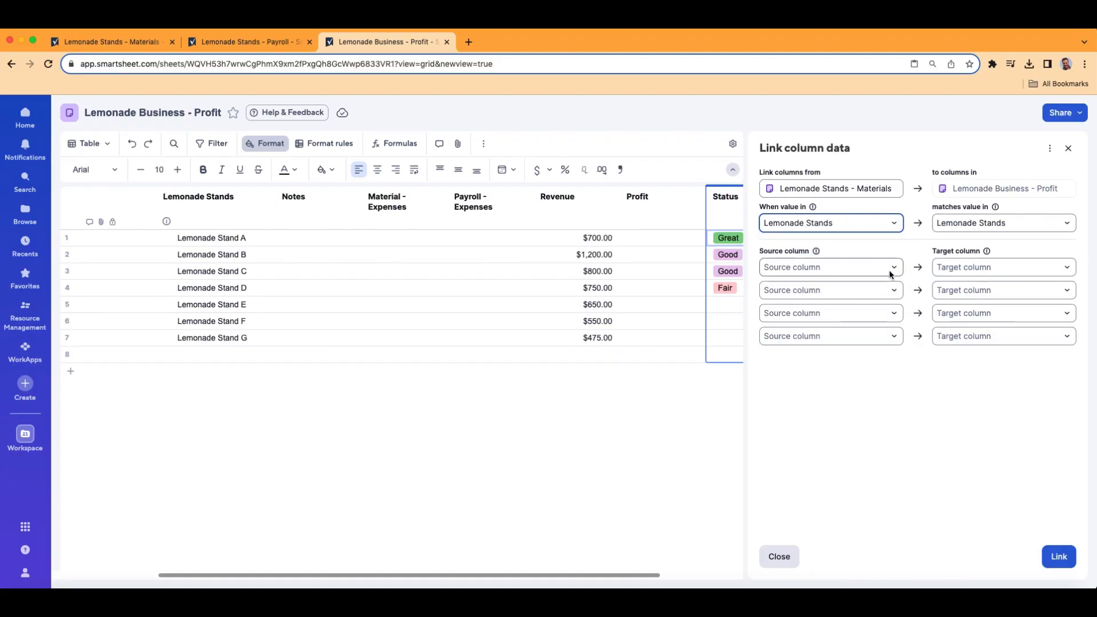
{"action": "left_click", "coordinate": [123, 46]}
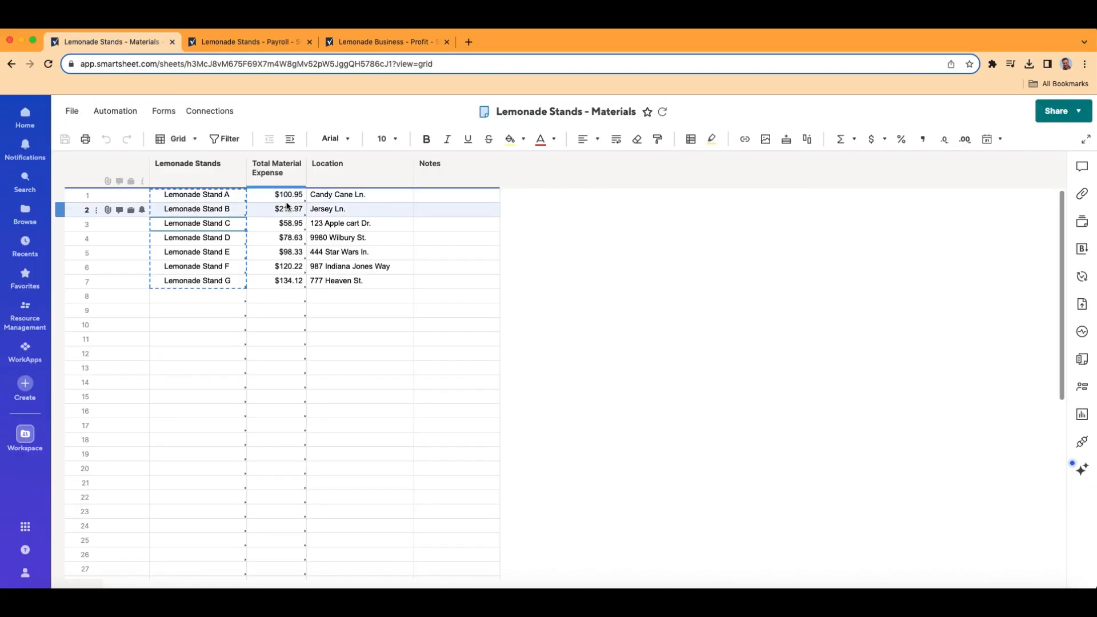
{"action": "left_click", "coordinate": [402, 49]}
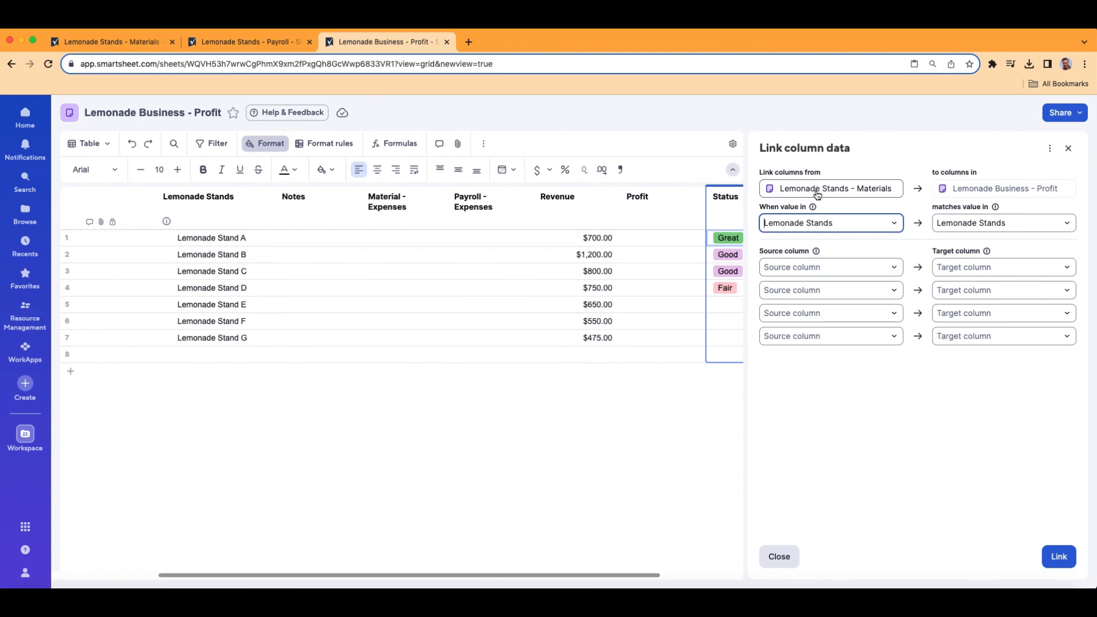
{"action": "left_click", "coordinate": [115, 44]}
{"action": "left_click", "coordinate": [355, 41]}
- Map Total Material Expense to Material - Expenses and create the link
{"action": "left_click", "coordinate": [894, 268]}
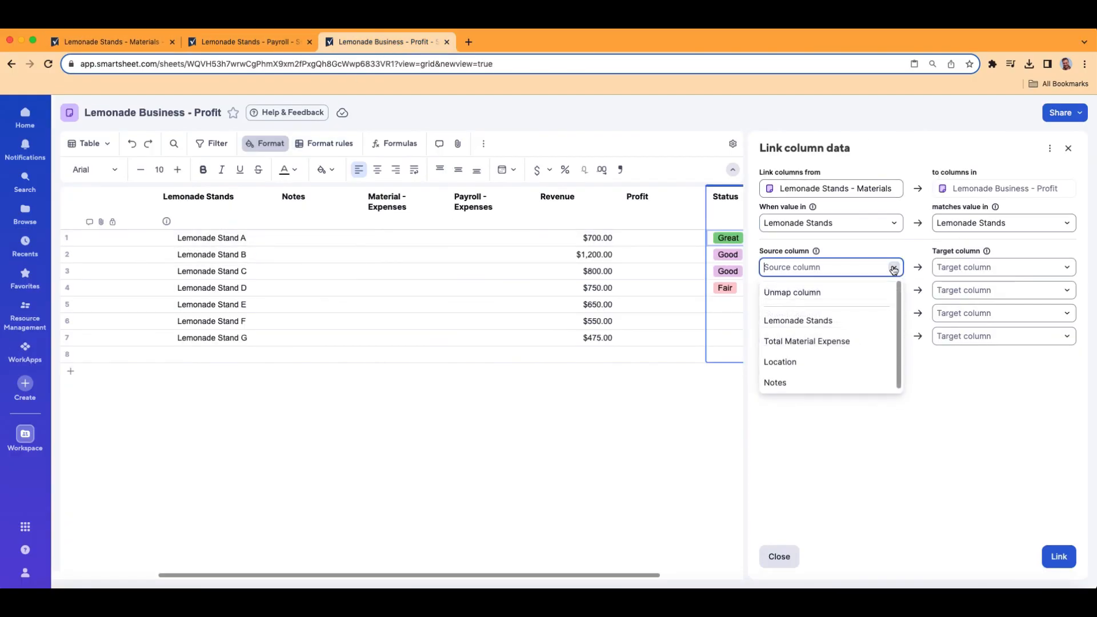
{"action": "left_click", "coordinate": [848, 343]}
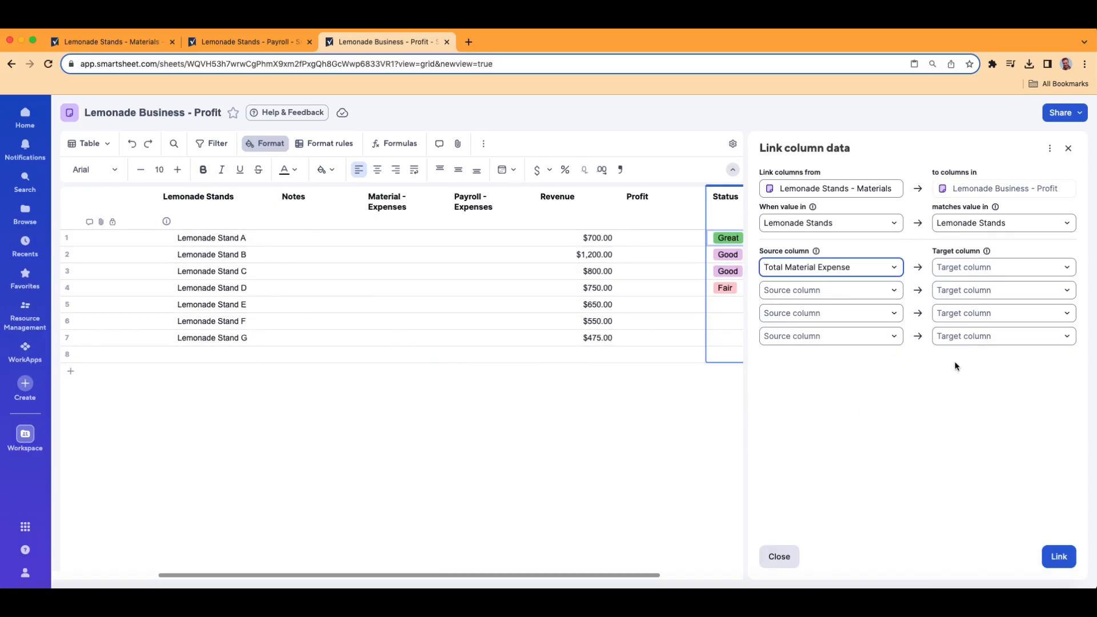
{"action": "left_click", "coordinate": [1067, 269]}
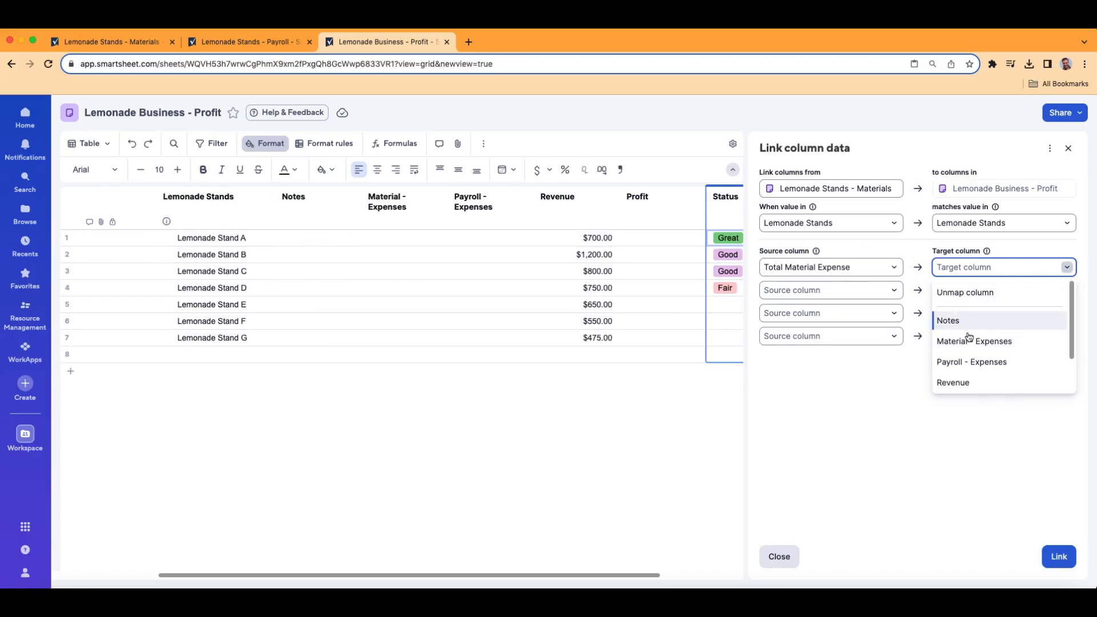
{"action": "left_click", "coordinate": [990, 342]}
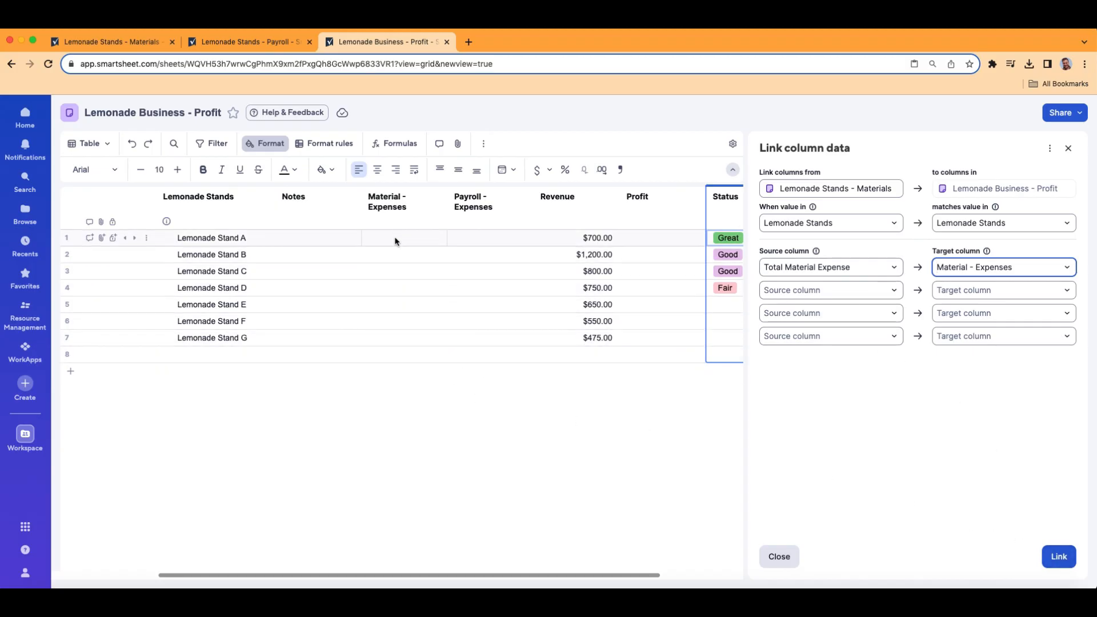
{"action": "left_click", "coordinate": [1059, 557]}
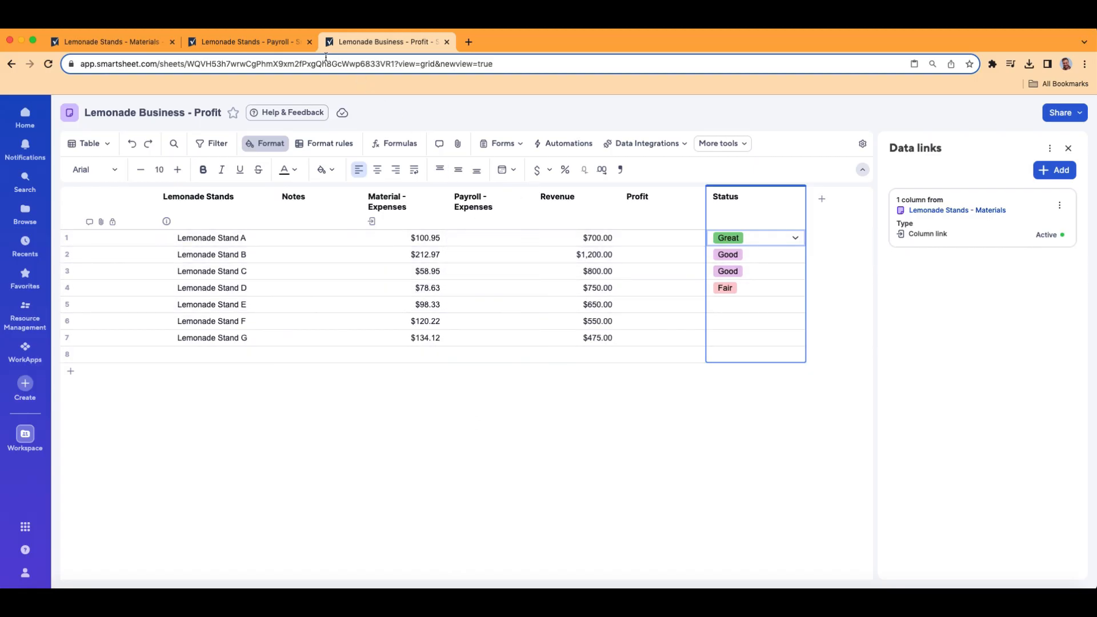
{"action": "left_click", "coordinate": [269, 42]}
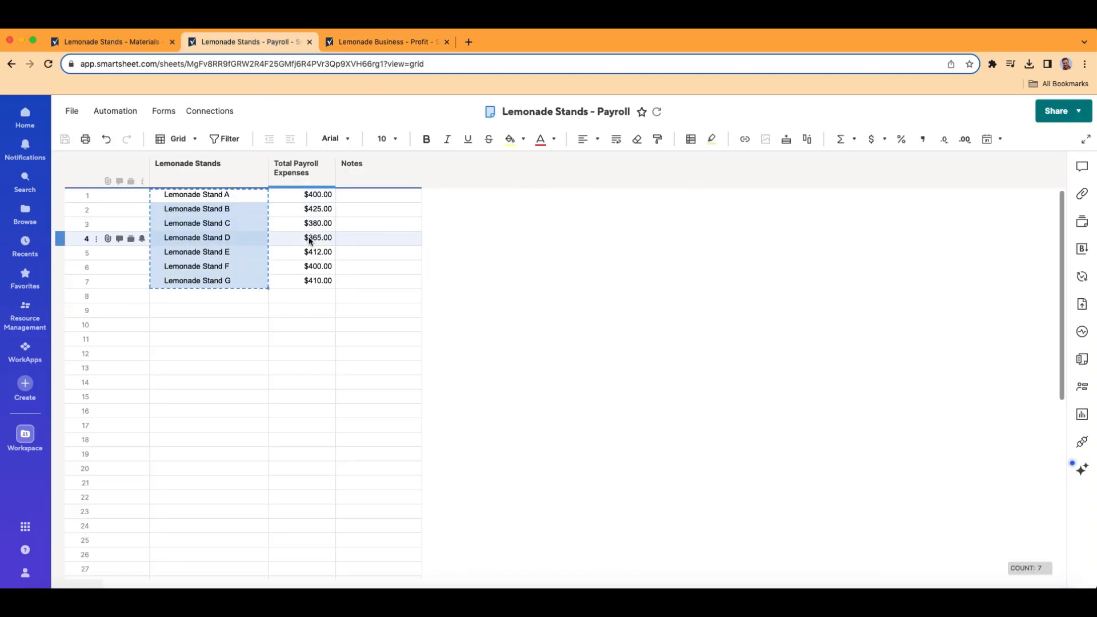
- Add a second column link from Lemonade Stands - Payroll, matching rows on Lemonade Stands
{"action": "left_click", "coordinate": [362, 41]}
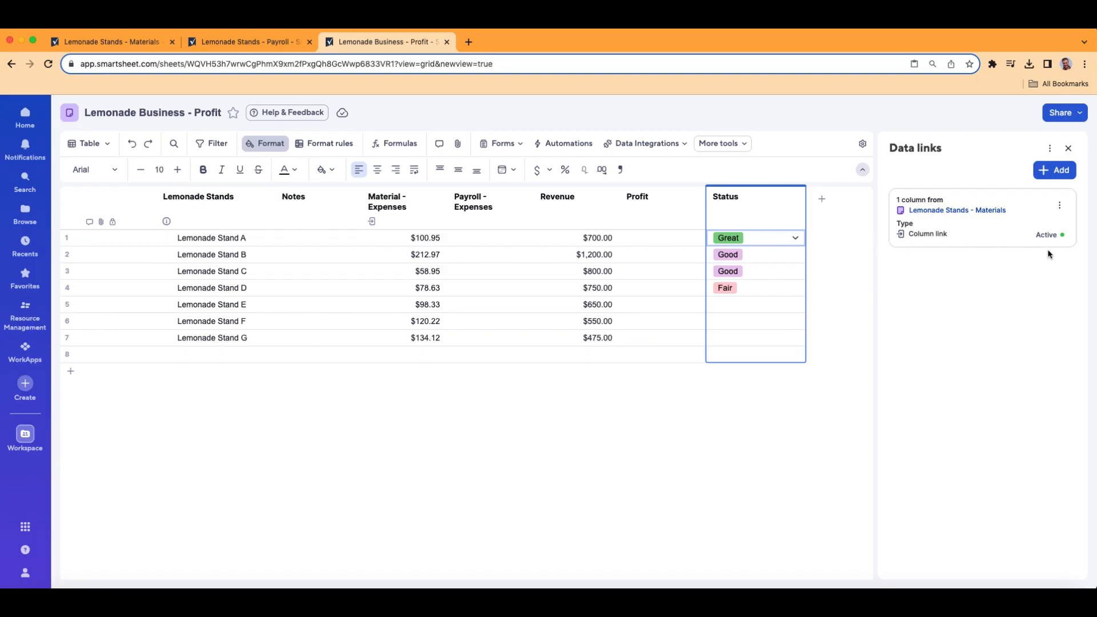
{"action": "left_click", "coordinate": [1059, 172]}
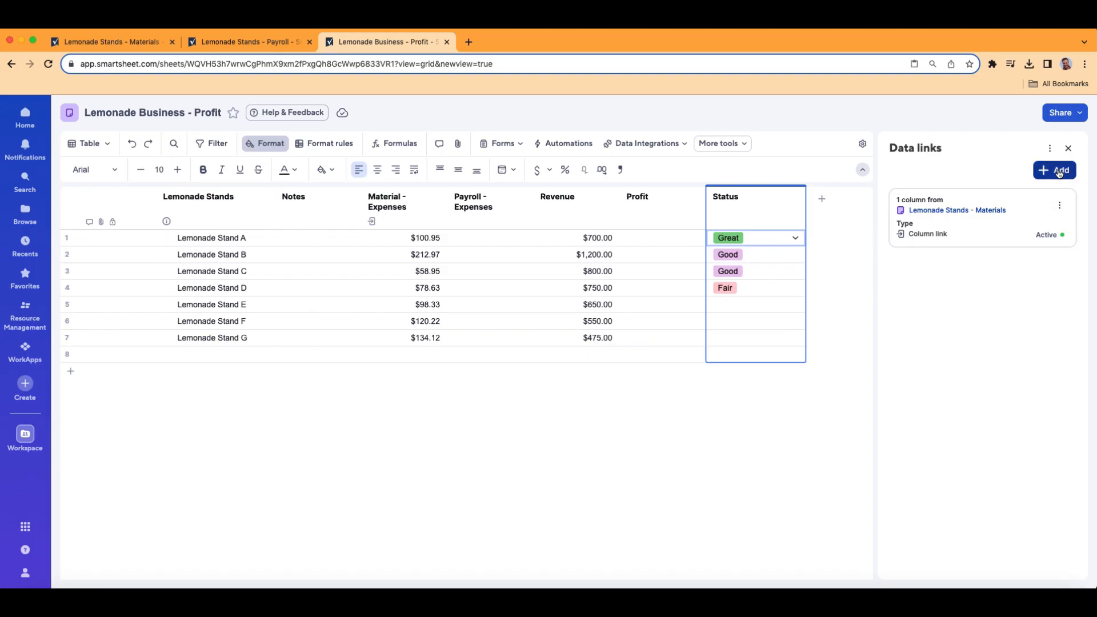
{"action": "left_click", "coordinate": [845, 190]}
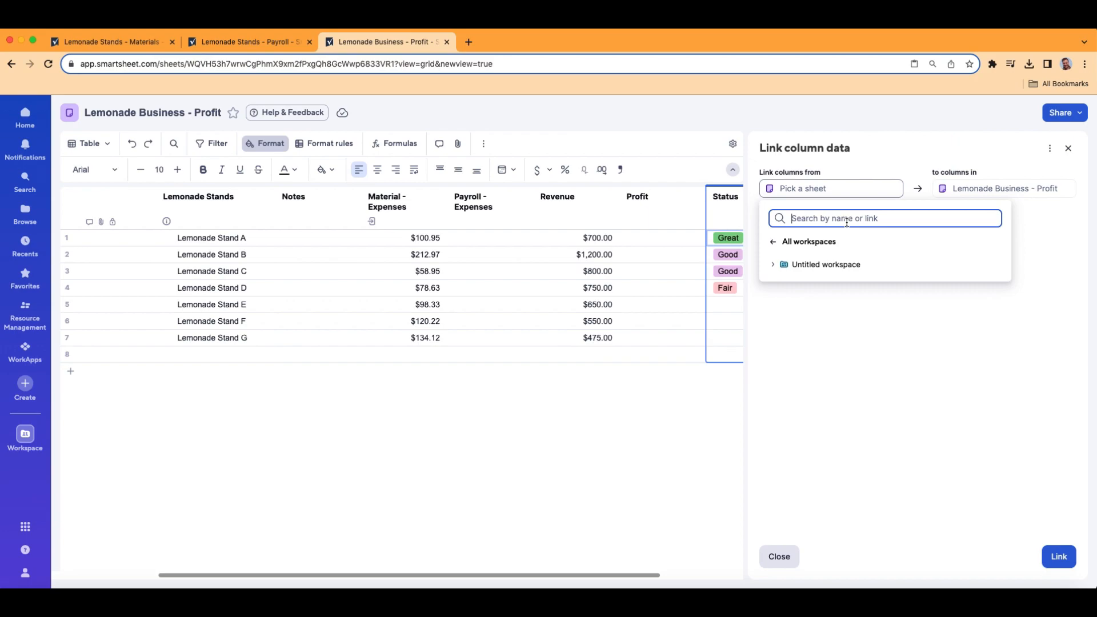
{"action": "type", "text": "lem"}
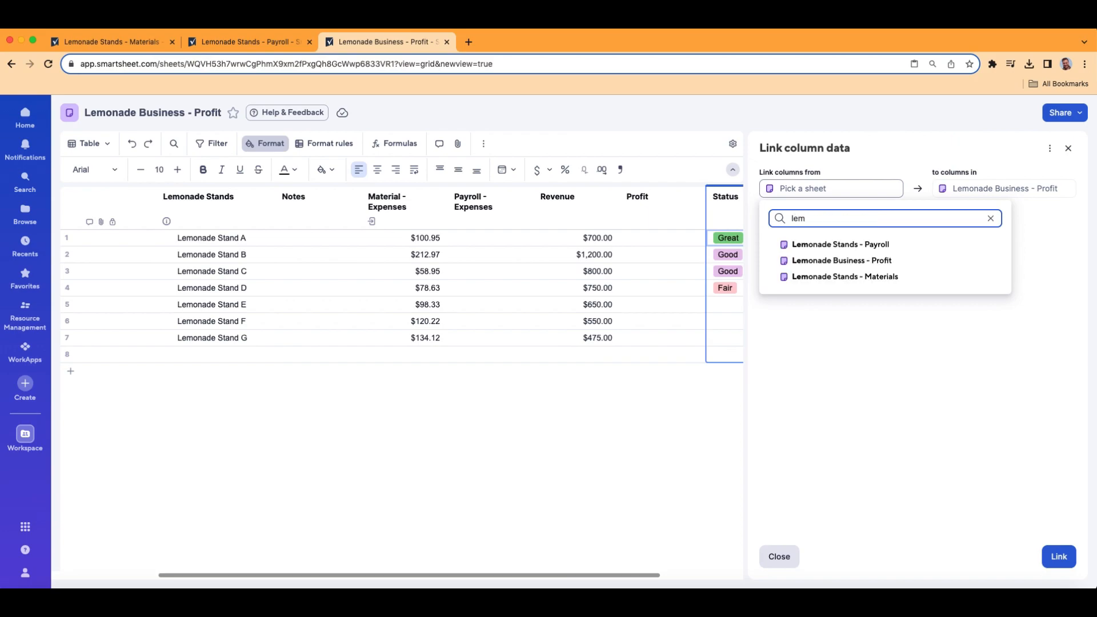
{"action": "left_click", "coordinate": [876, 241]}
{"action": "left_click", "coordinate": [888, 224]}
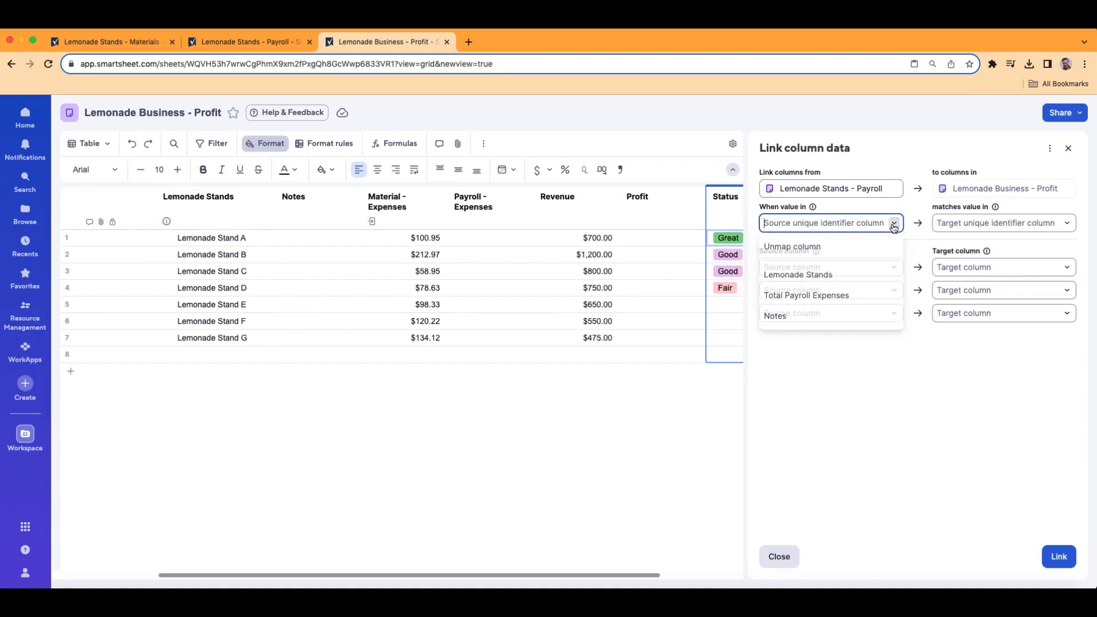
{"action": "left_click", "coordinate": [838, 279]}
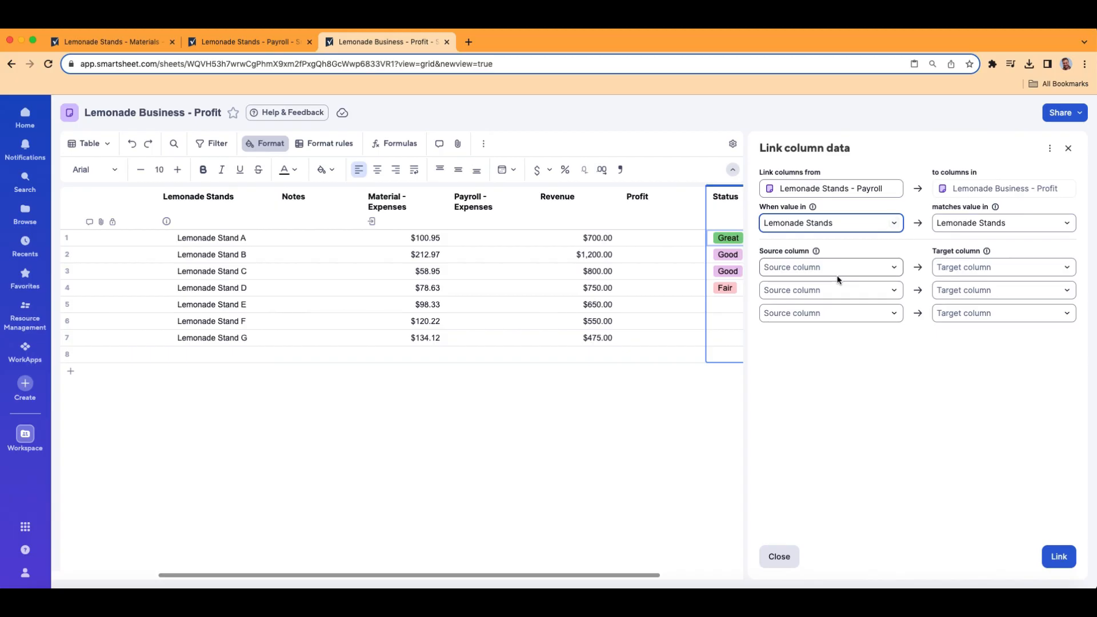
- Map Total Payroll Expenses to Payroll - Expenses and create the link
{"action": "left_click", "coordinate": [894, 267]}
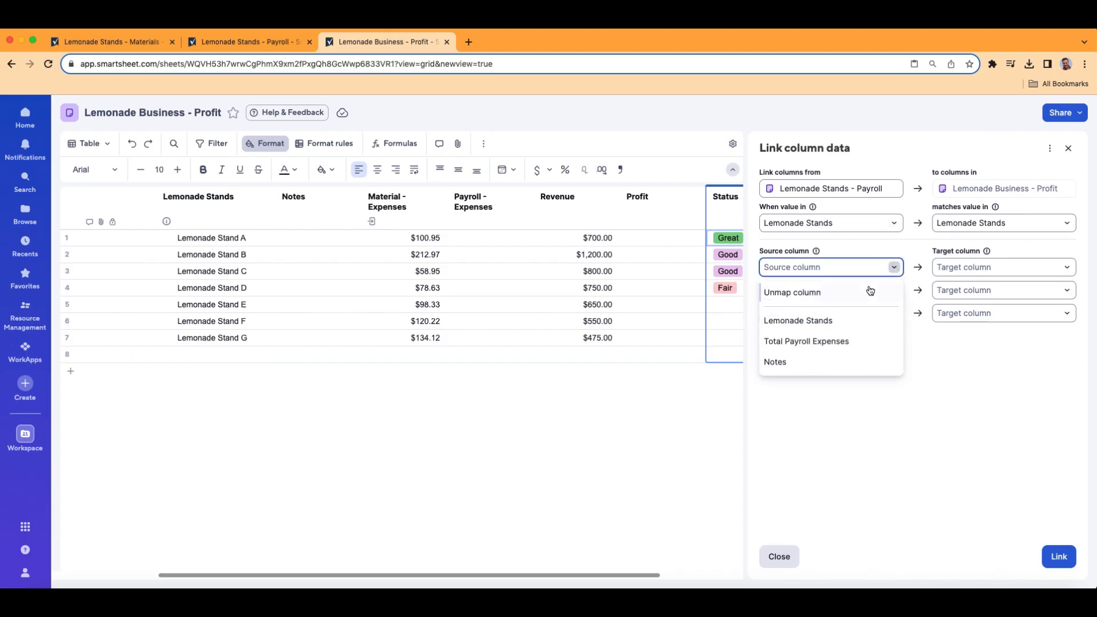
{"action": "left_click", "coordinate": [851, 341]}
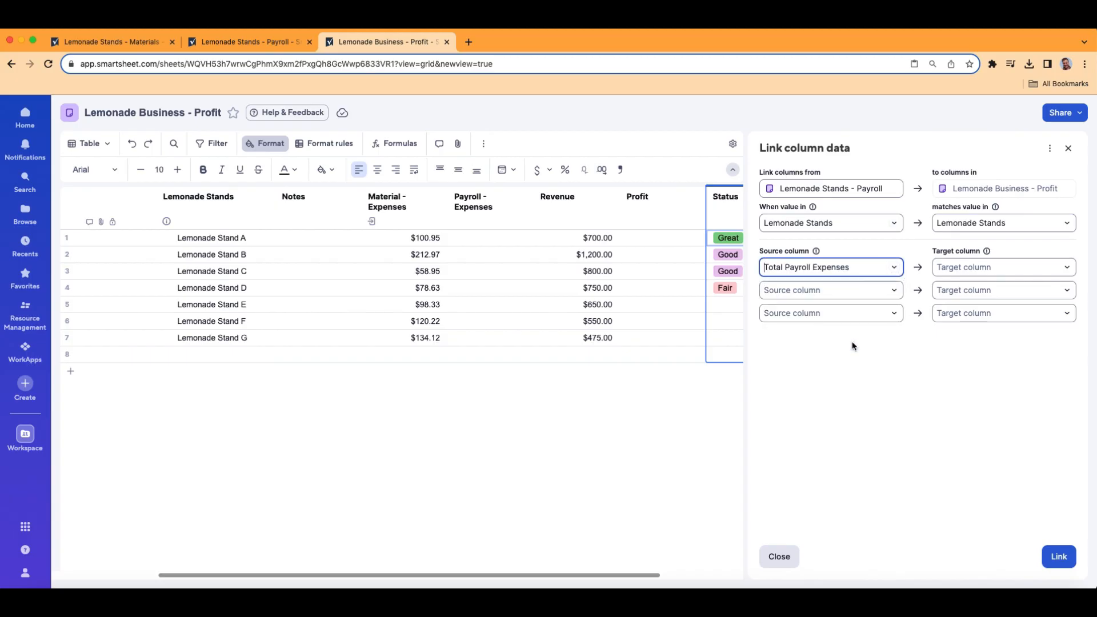
{"action": "left_click", "coordinate": [248, 41]}
{"action": "left_click", "coordinate": [303, 156]}
{"action": "left_click", "coordinate": [355, 45]}
{"action": "left_click", "coordinate": [1066, 267]}
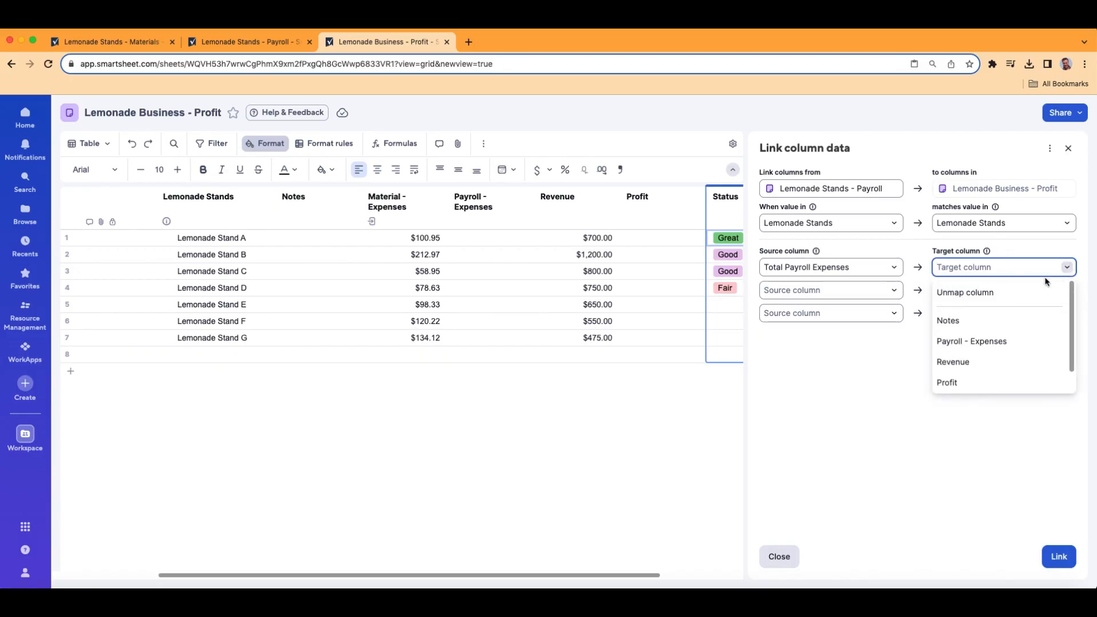
{"action": "left_click", "coordinate": [1009, 342]}
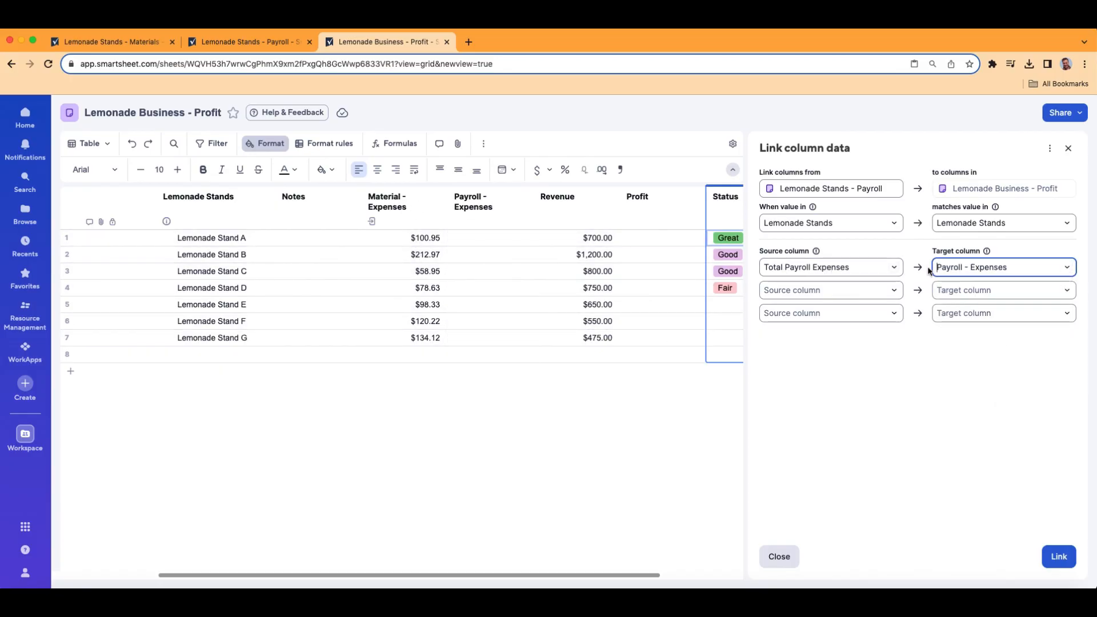
{"action": "left_click", "coordinate": [1065, 558]}
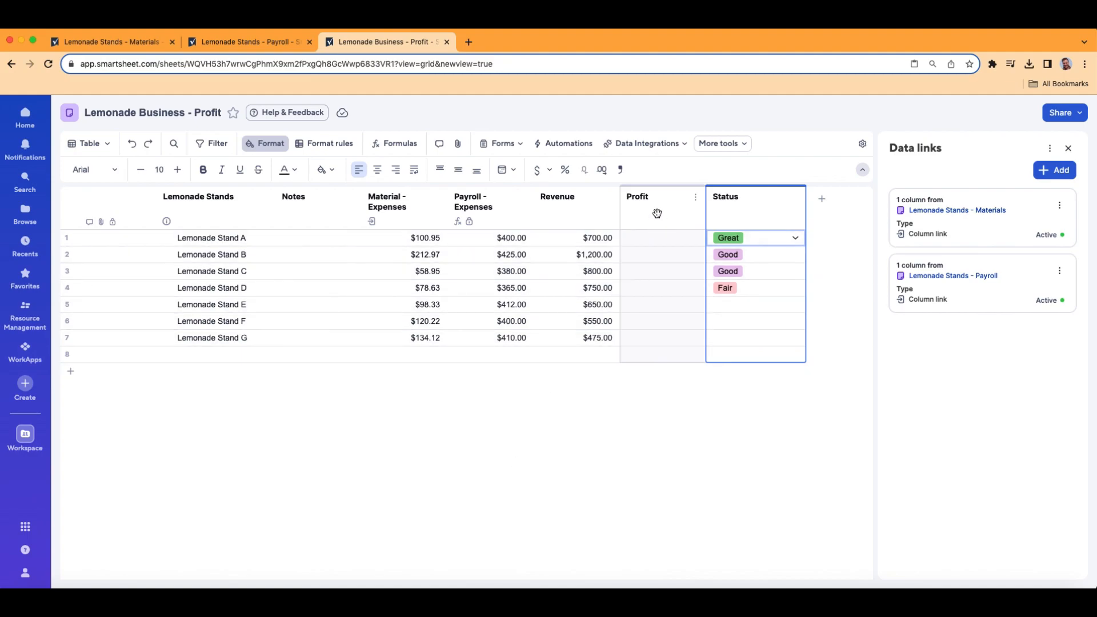
- Open the formula editor for the row 1 Profit cell
{"action": "left_click", "coordinate": [667, 241]}
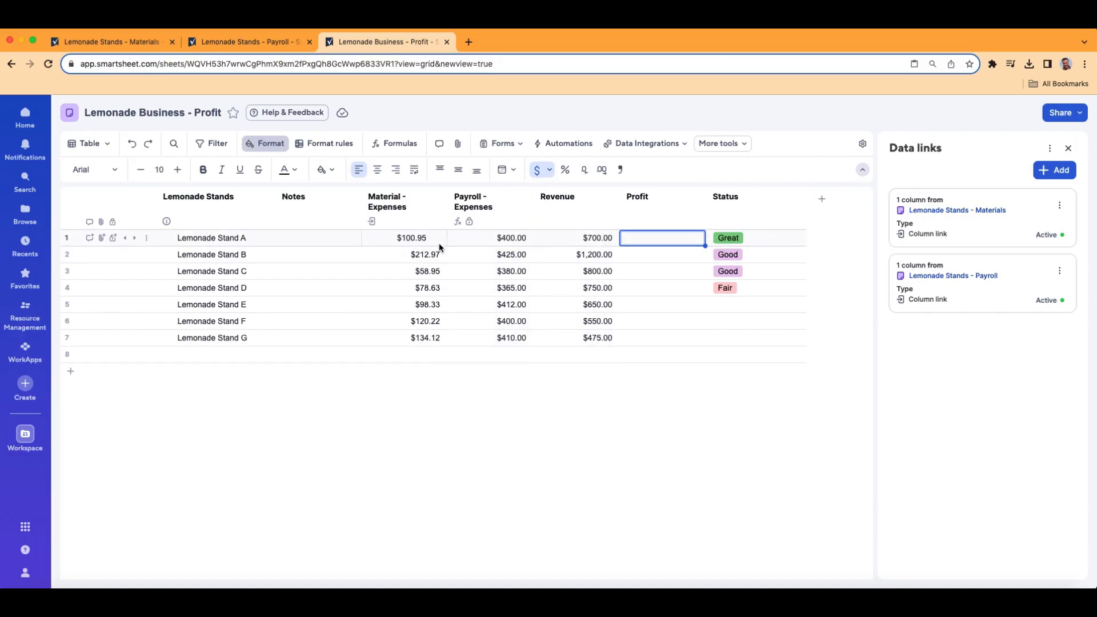
{"action": "double_click", "coordinate": [672, 239]}
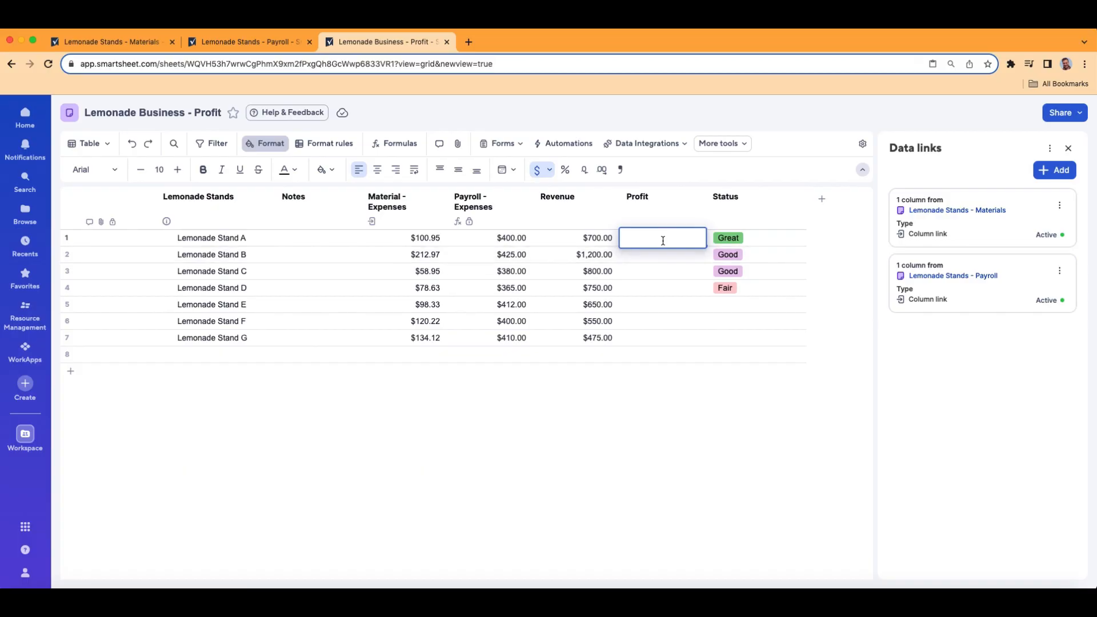
{"action": "left_click", "coordinate": [398, 146]}
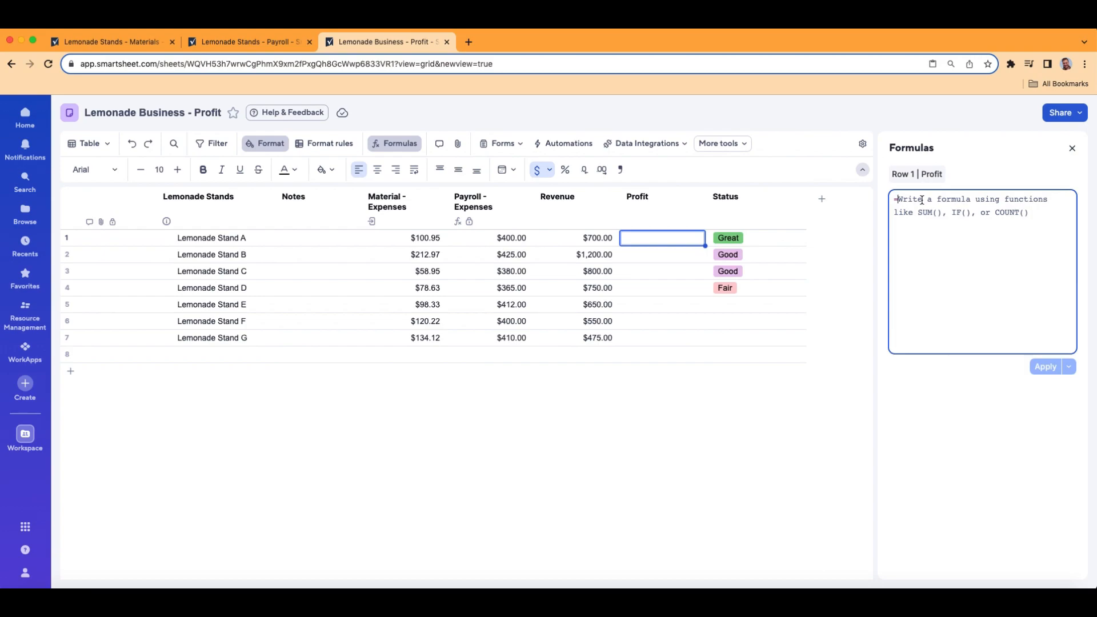
{"action": "left_click", "coordinate": [922, 200]}
{"action": "type", "text": "=re"}
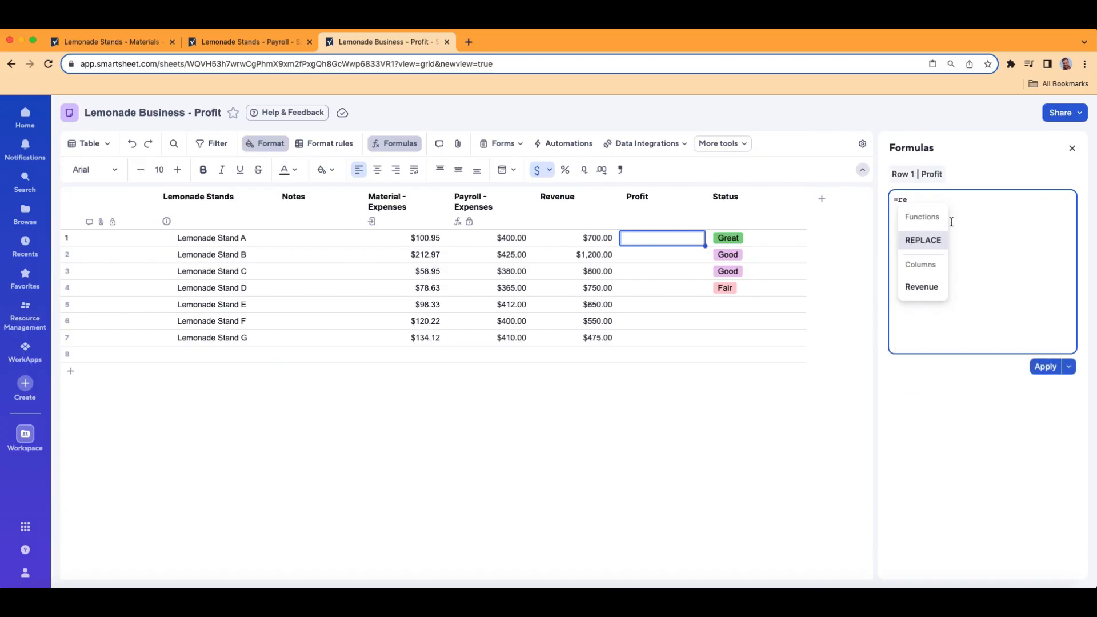
{"action": "left_click", "coordinate": [920, 288]}
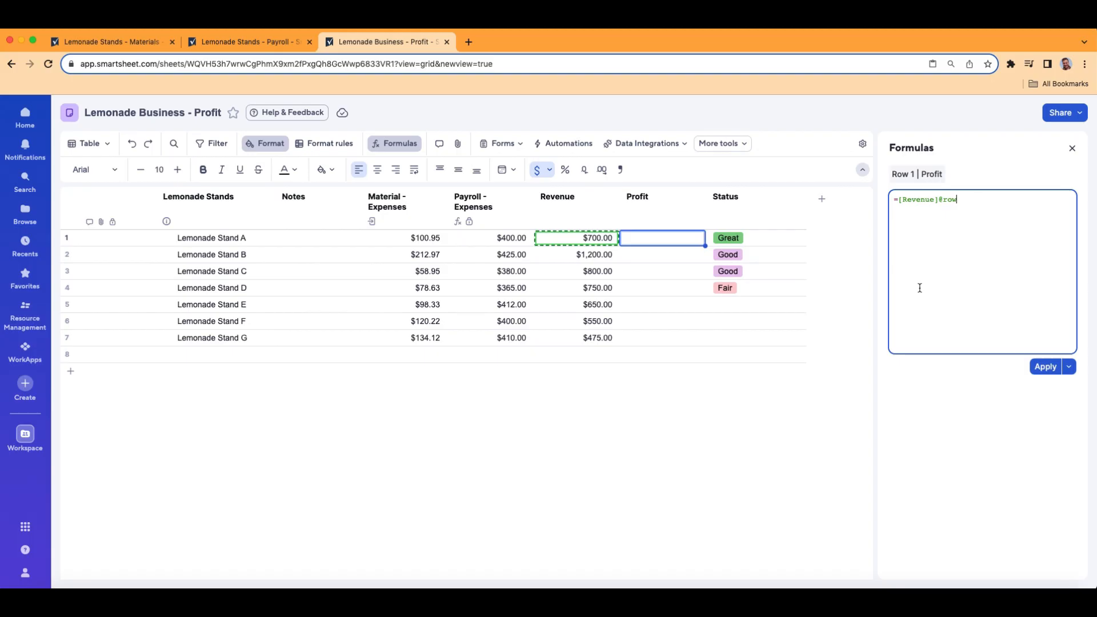
{"action": "type", "text": "- sum"}
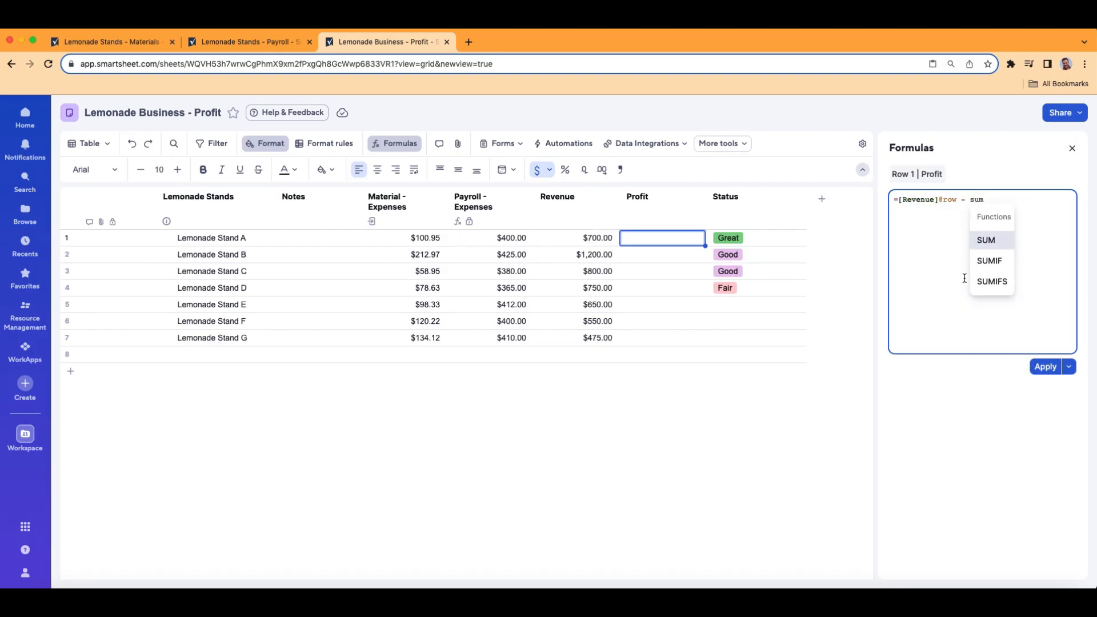
{"action": "left_click", "coordinate": [988, 241]}
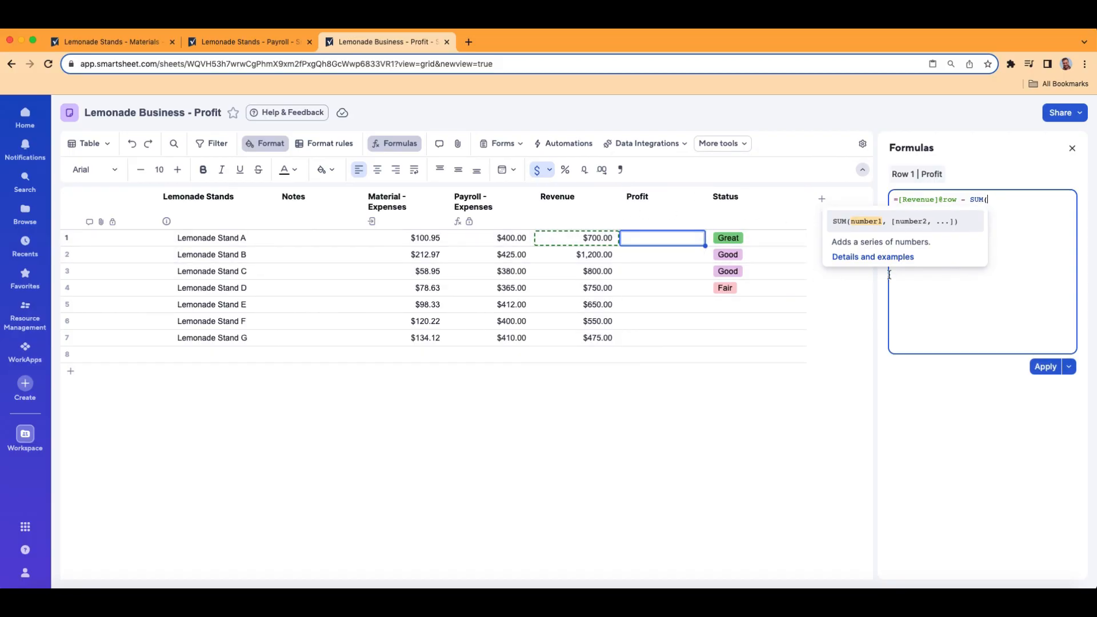
{"action": "type", "text": "materi"}
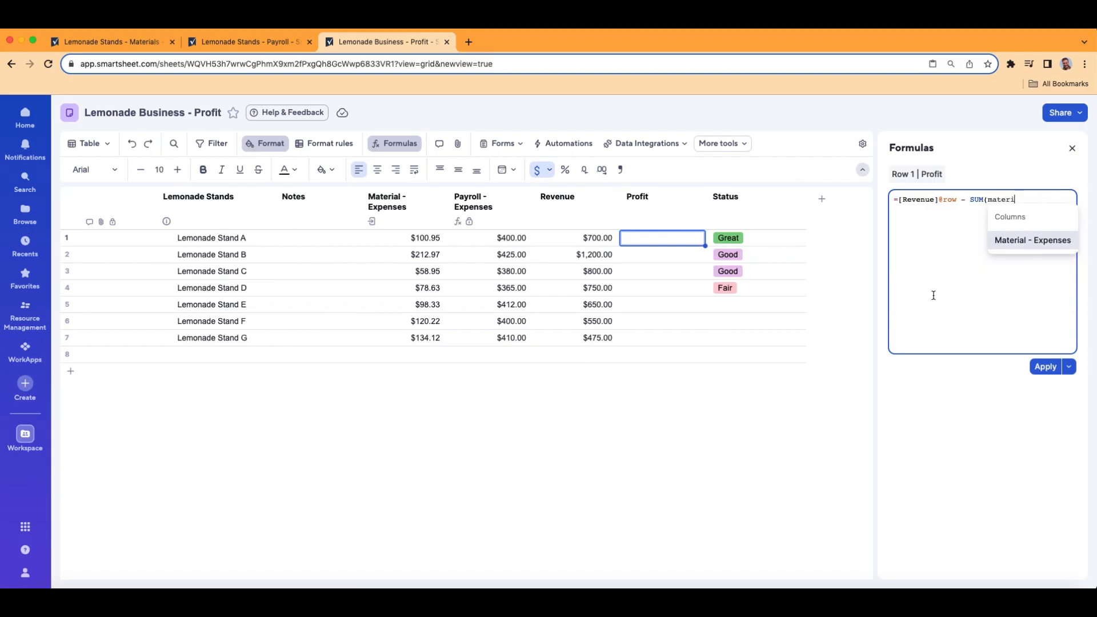
{"action": "left_click", "coordinate": [1041, 246]}
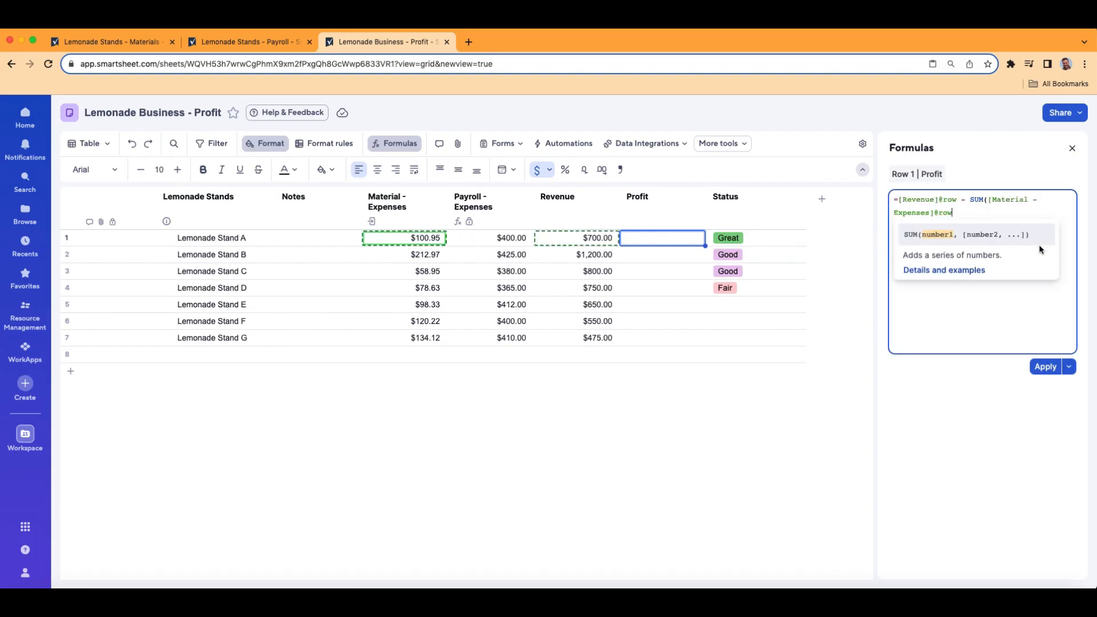
{"action": "type", "text": ", pay"}
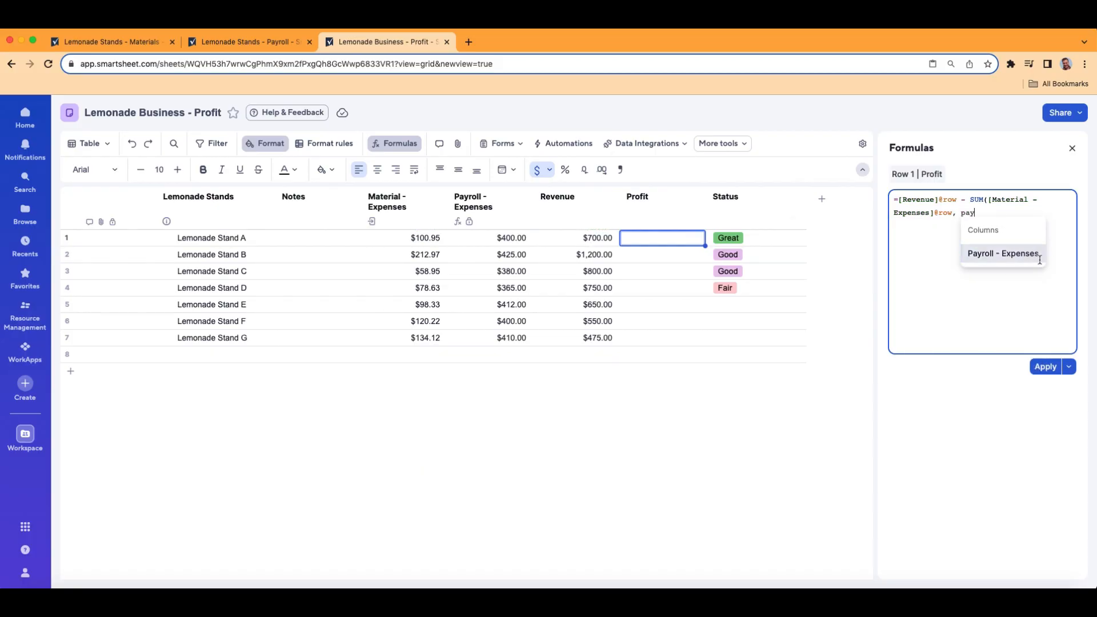
{"action": "left_click", "coordinate": [1011, 255]}
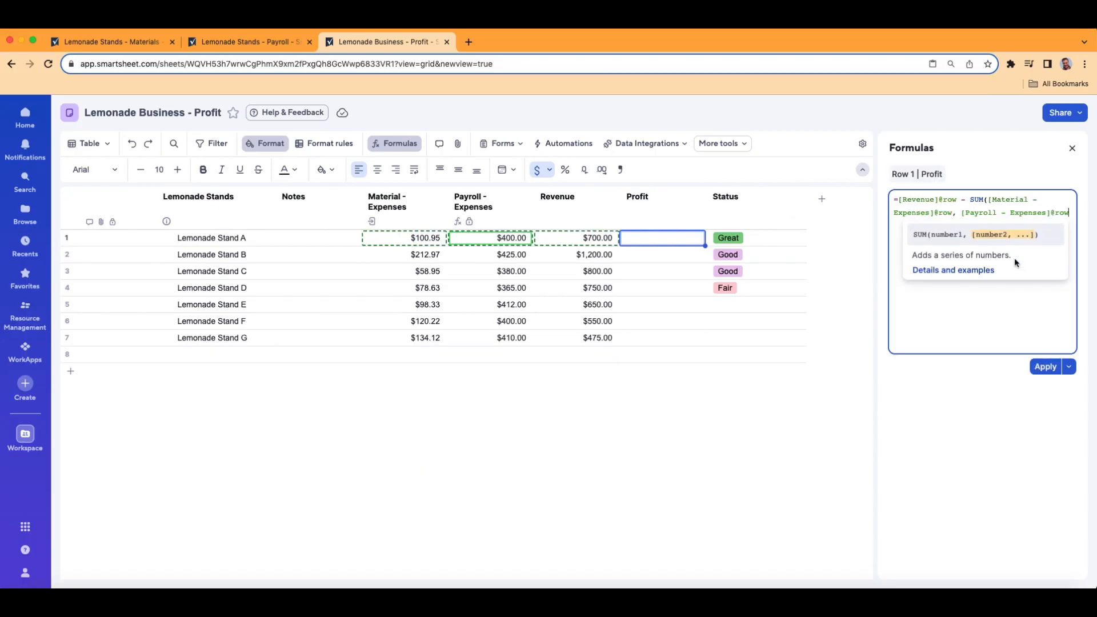
{"action": "left_click", "coordinate": [1043, 366]}
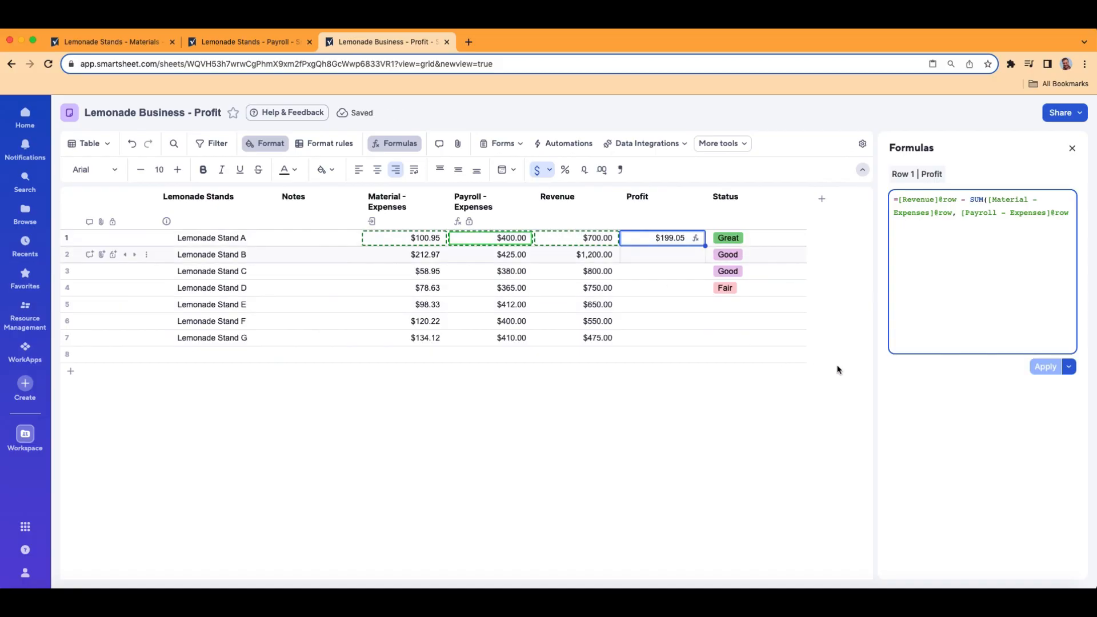
{"action": "left_click", "coordinate": [1069, 367]}
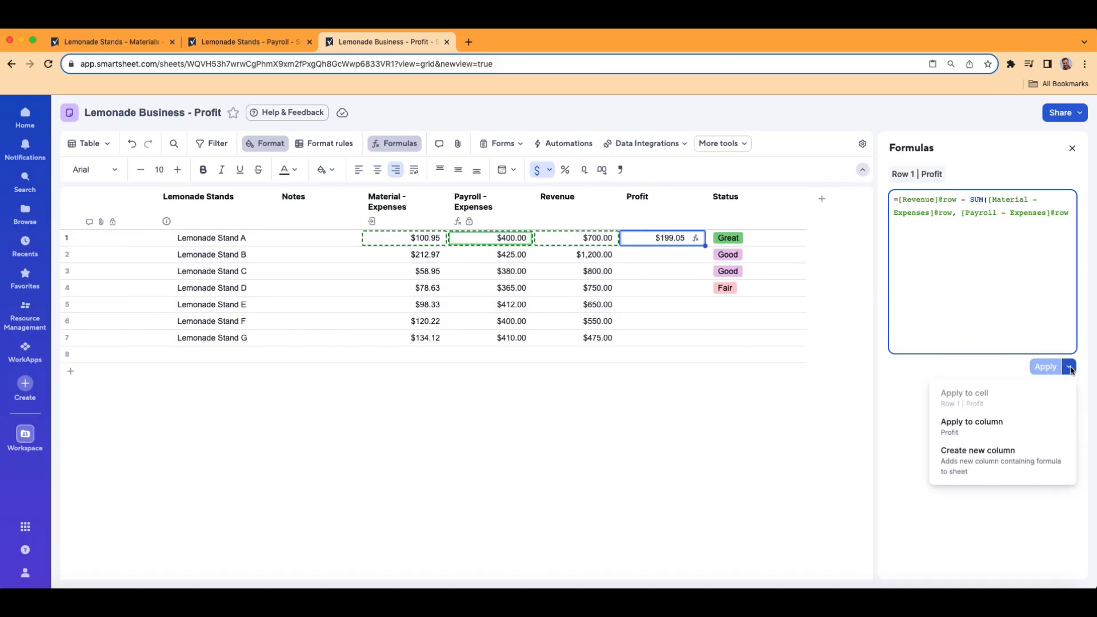
- Make Profit a column formula, checking the Stand A and Stand B Profit cells
{"action": "left_click", "coordinate": [1005, 433]}
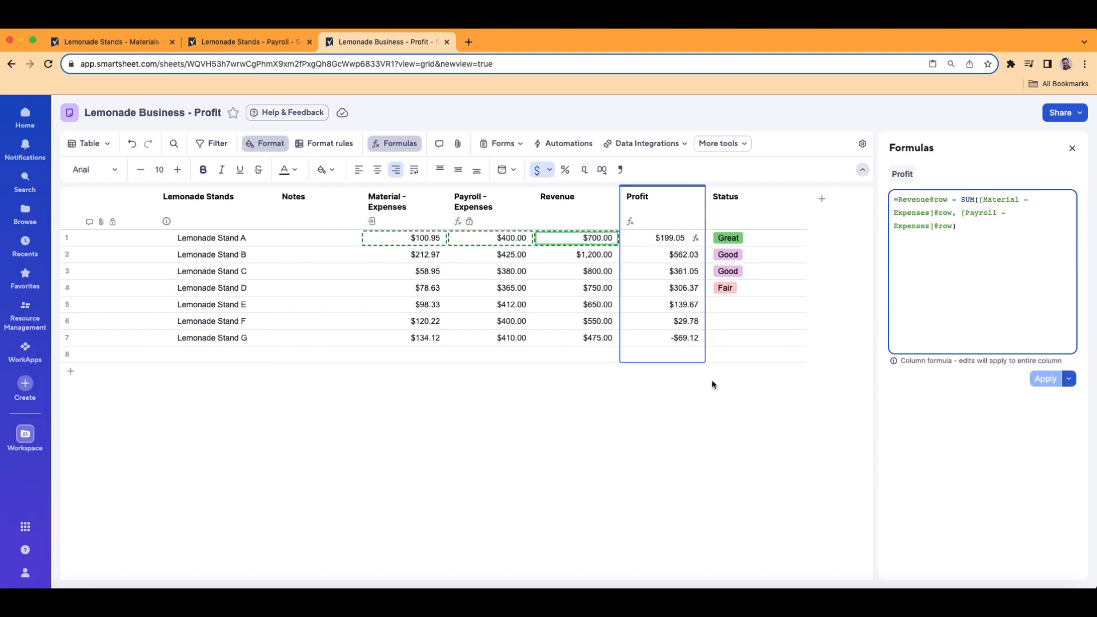
{"action": "left_click", "coordinate": [639, 241]}
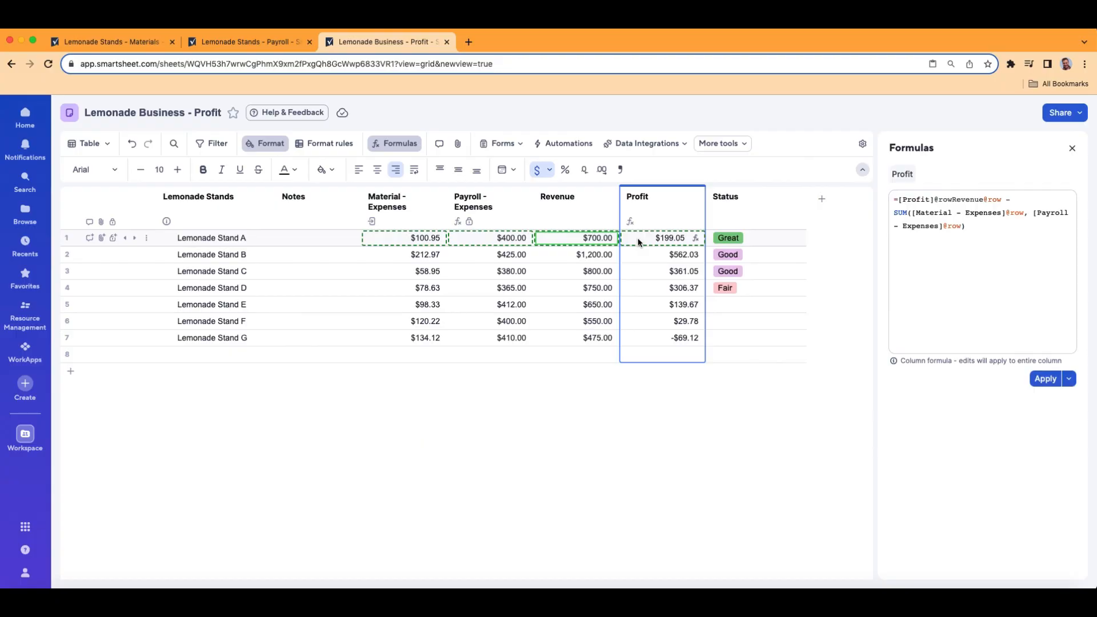
{"action": "left_click", "coordinate": [639, 256]}
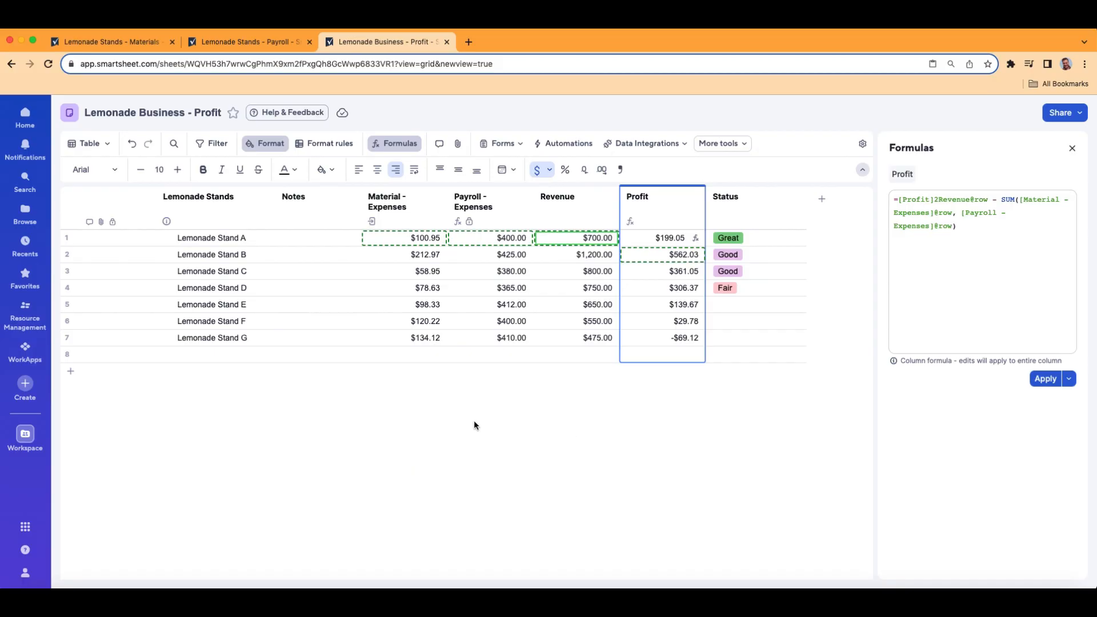
{"action": "left_click", "coordinate": [1071, 147]}
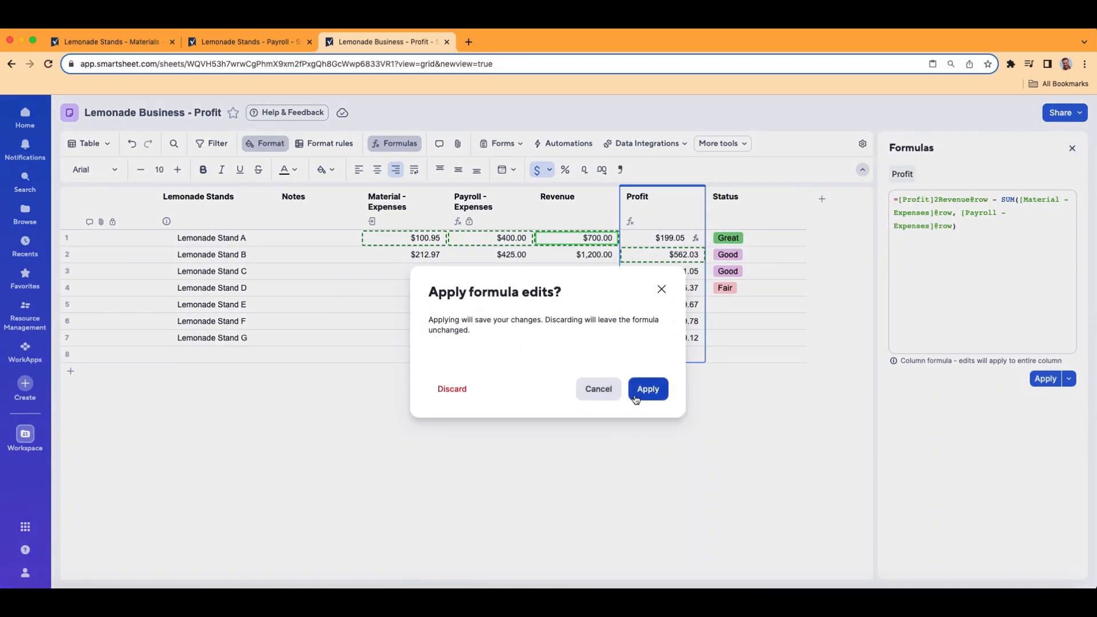
- Close the Apply formula edits? prompt without applying or discarding the edits
{"action": "left_click", "coordinate": [662, 289]}
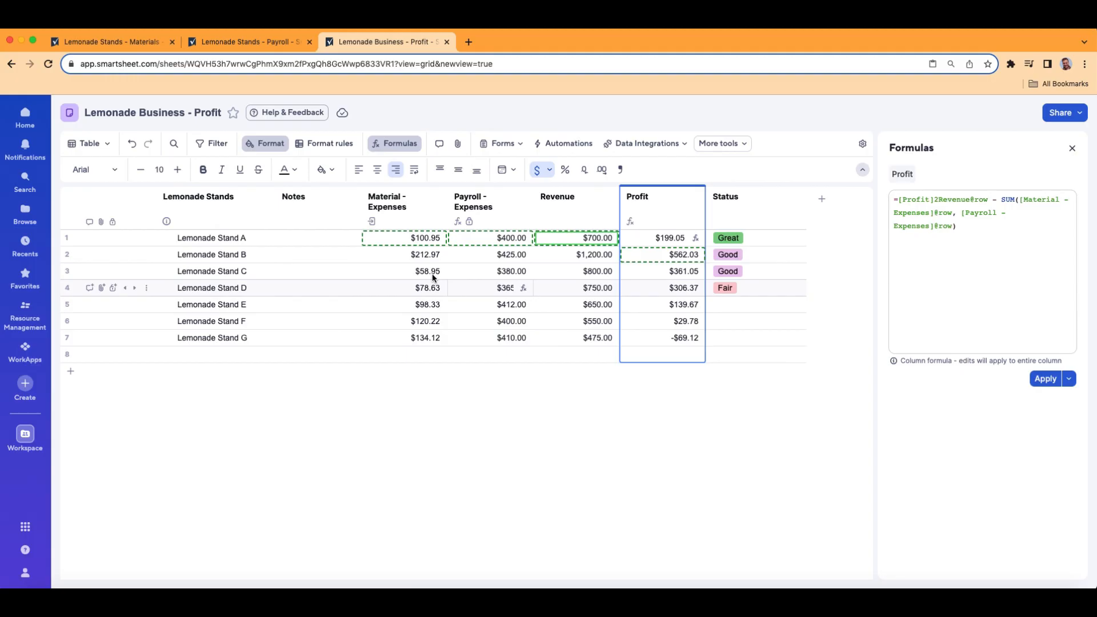
{"action": "mouse_move", "coordinate": [342, 149]}
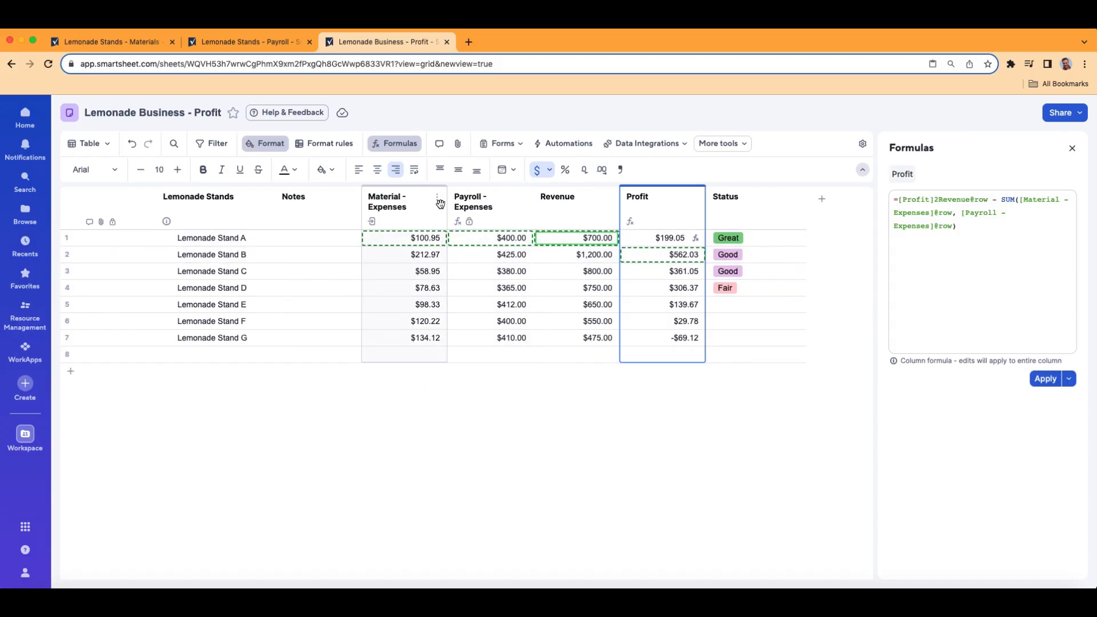
{"action": "left_click", "coordinate": [683, 143]}
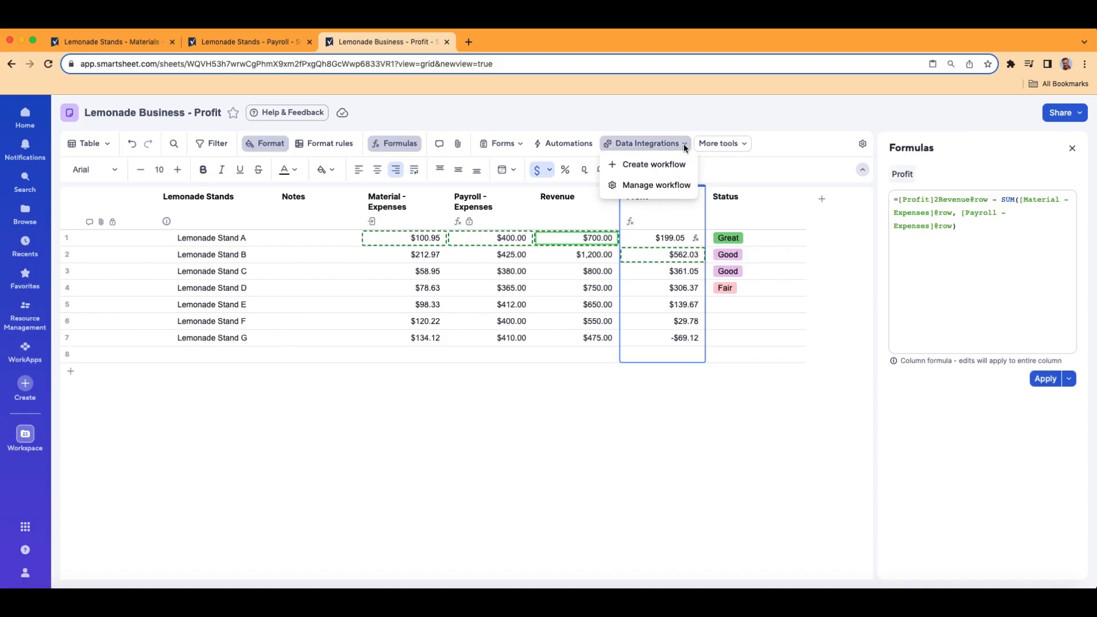
{"action": "left_click", "coordinate": [663, 190]}
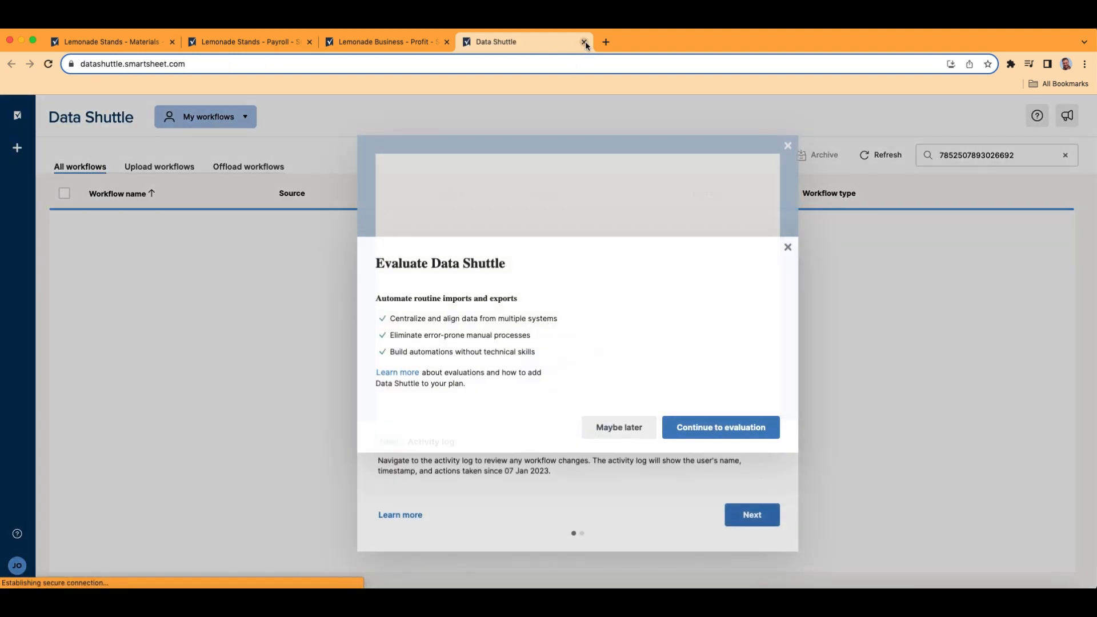
{"action": "left_click", "coordinate": [585, 42]}
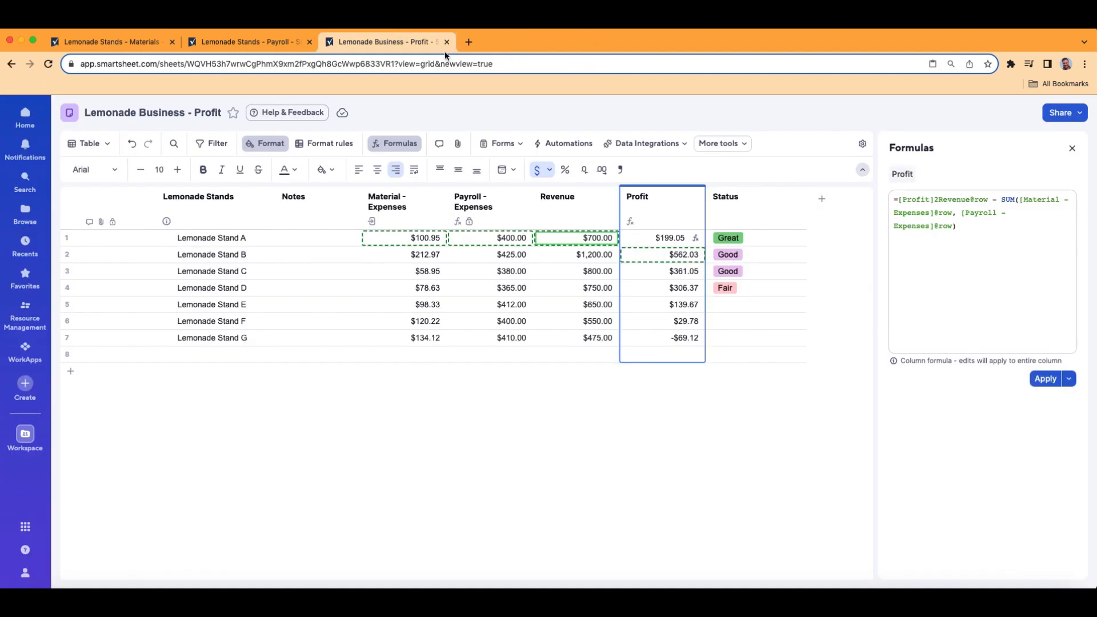
{"action": "left_click", "coordinate": [571, 144]}
{"action": "scroll", "coordinate": [401, 373], "scroll_direction": "down", "scroll_amount": 3}
{"action": "scroll", "coordinate": [400, 373], "scroll_direction": "up", "scroll_amount": 3}
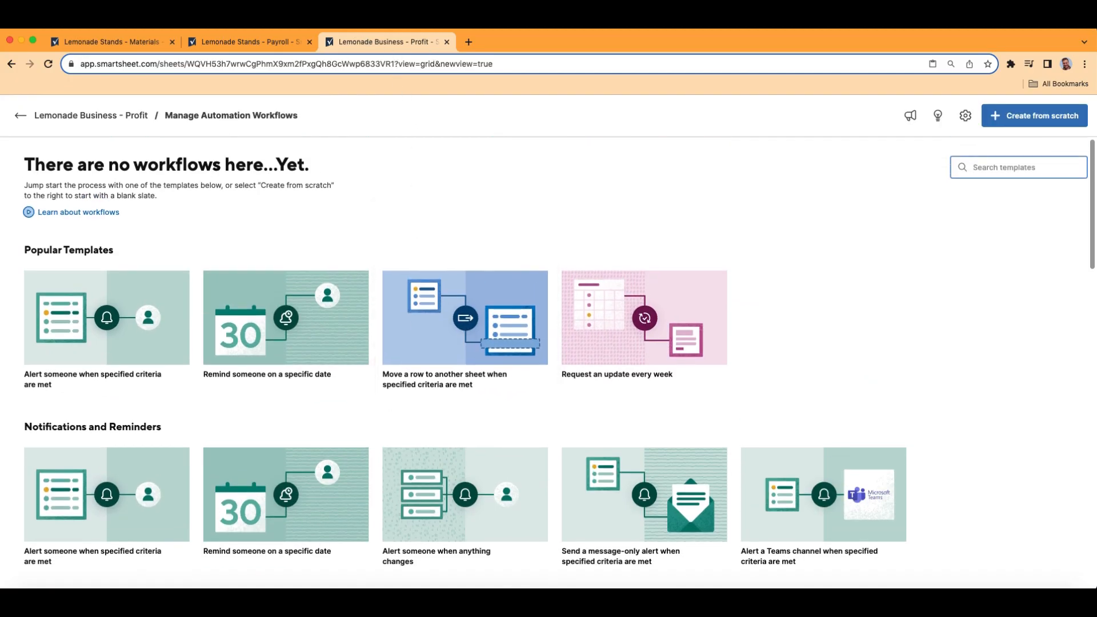
{"action": "left_click", "coordinate": [21, 115]}
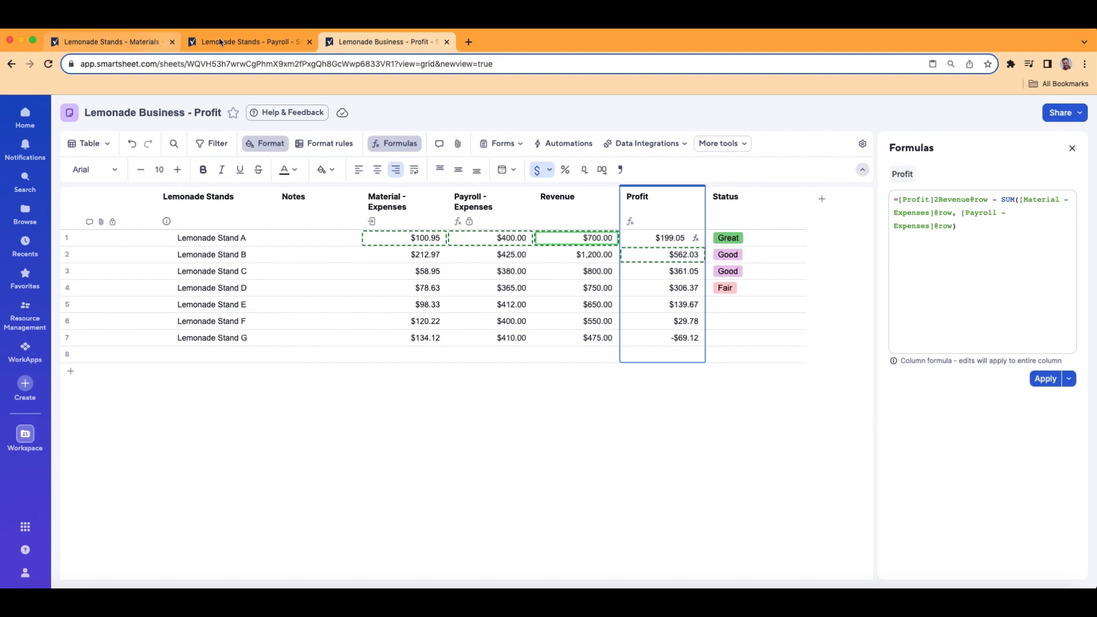
- Close the Formulas panel and switch the Profit sheet to Grid view
{"action": "left_click", "coordinate": [1072, 148]}
{"action": "left_click", "coordinate": [104, 147]}
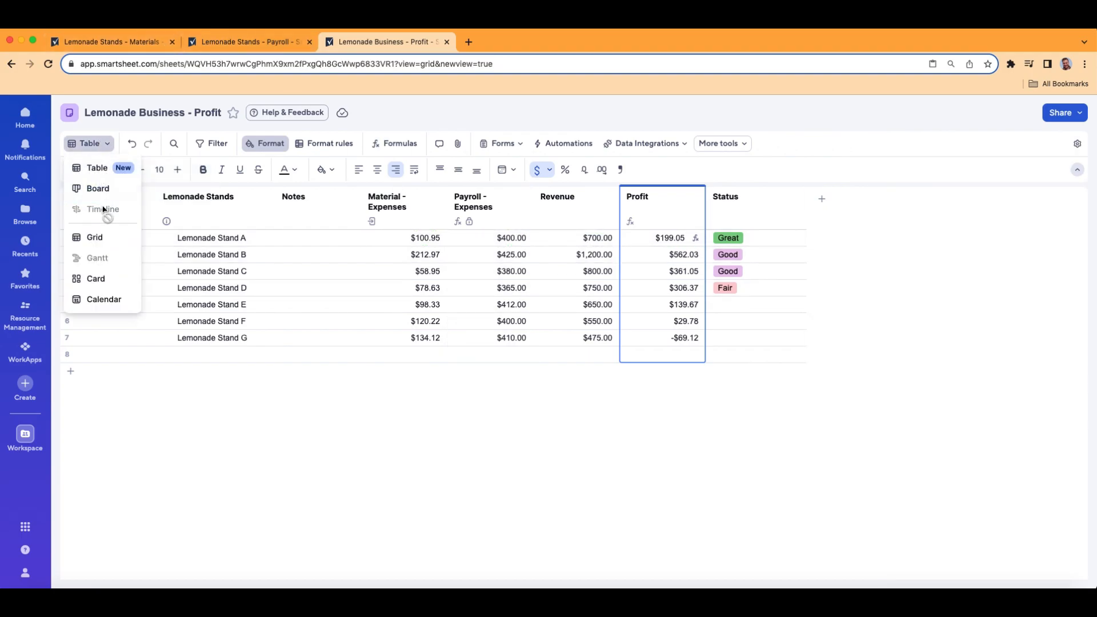
{"action": "left_click", "coordinate": [100, 234]}
{"action": "left_click", "coordinate": [564, 388]}
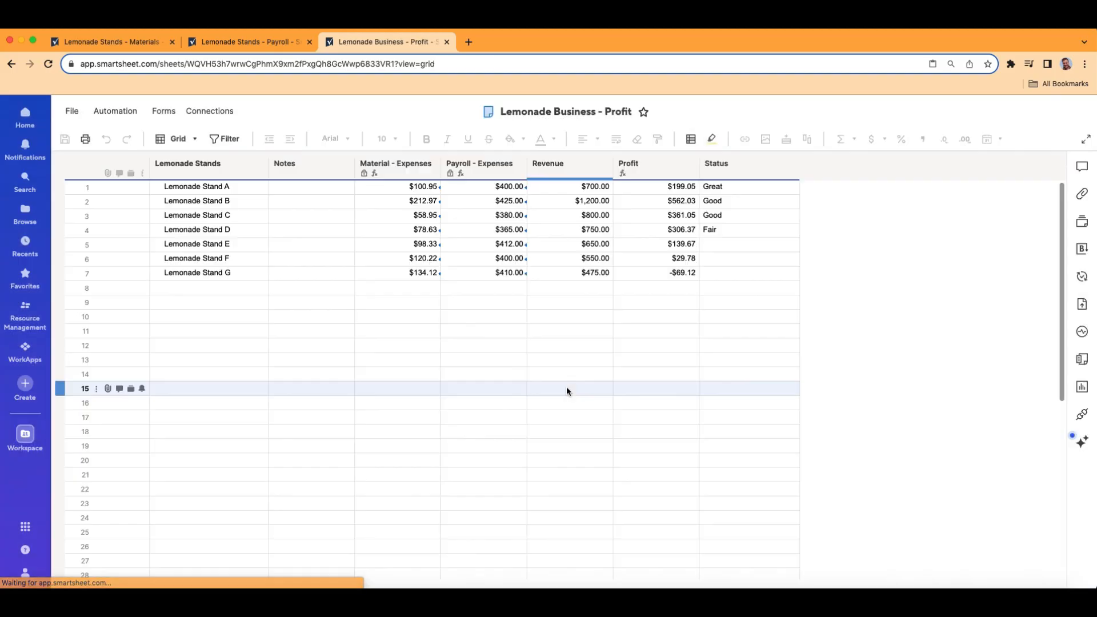
- Inspect the linked Material and Payroll expense cells, then switch to Table (New) view
{"action": "left_click", "coordinate": [386, 188]}
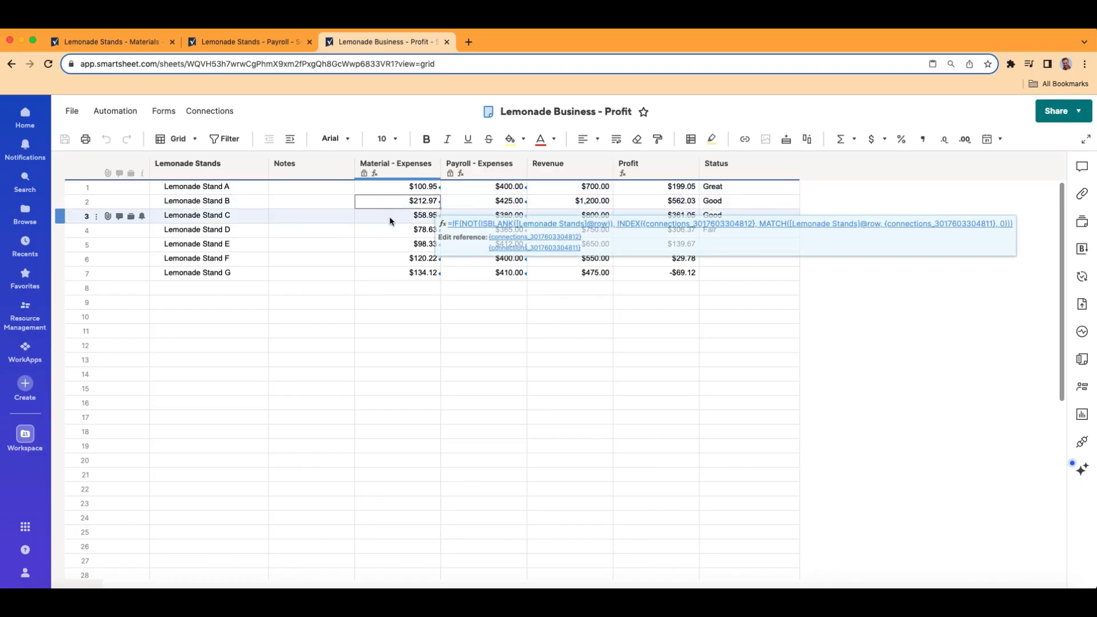
{"action": "left_click", "coordinate": [392, 245]}
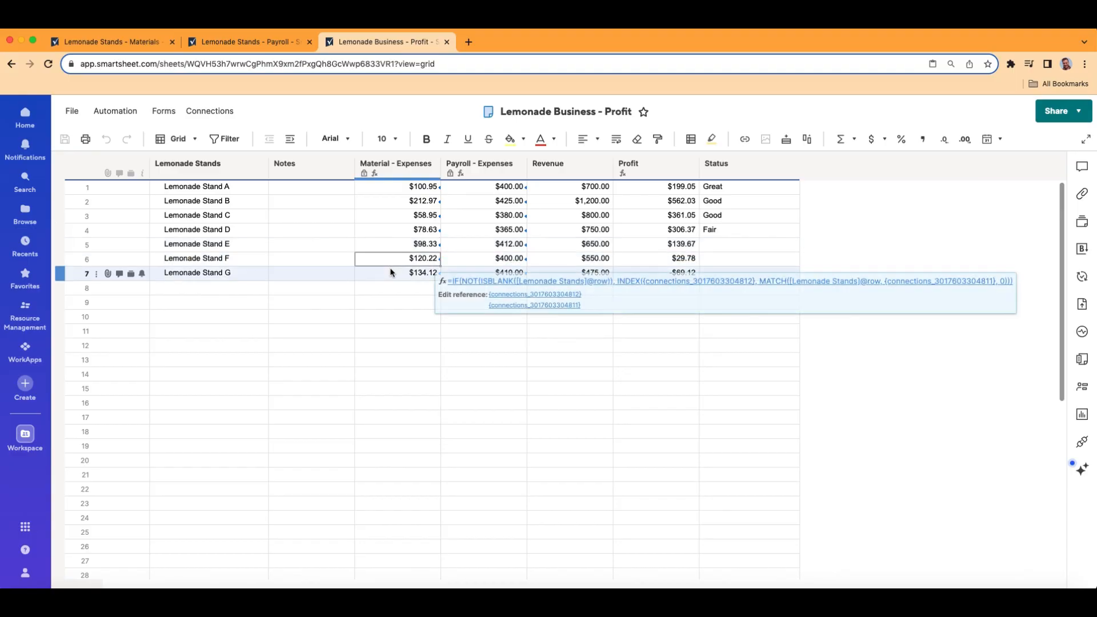
{"action": "left_click", "coordinate": [470, 189]}
{"action": "left_click", "coordinate": [466, 231]}
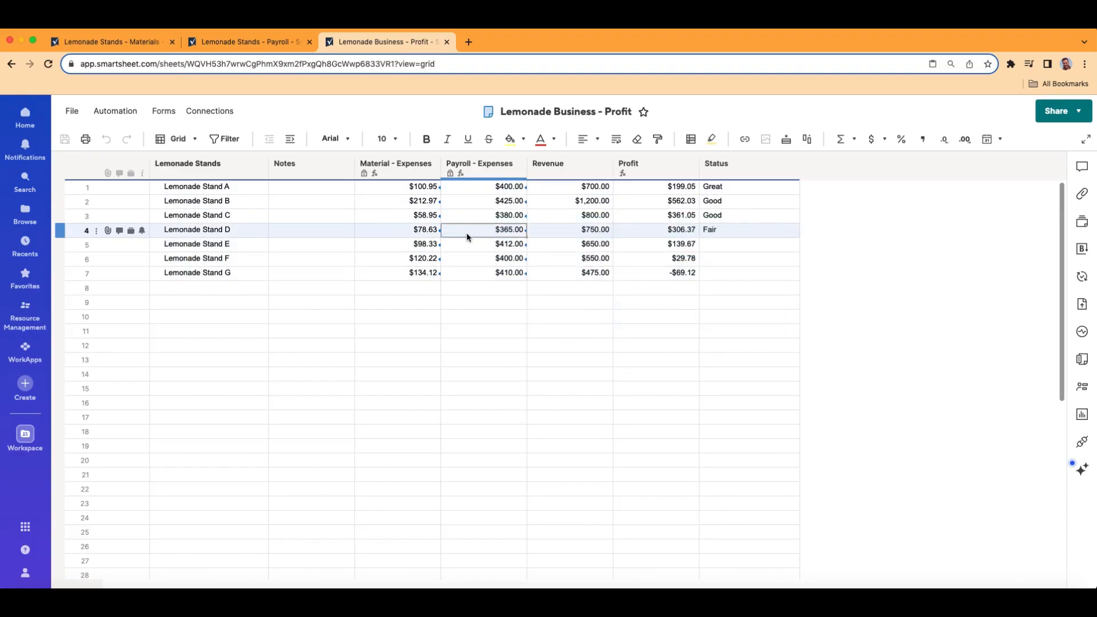
{"action": "left_click", "coordinate": [502, 331]}
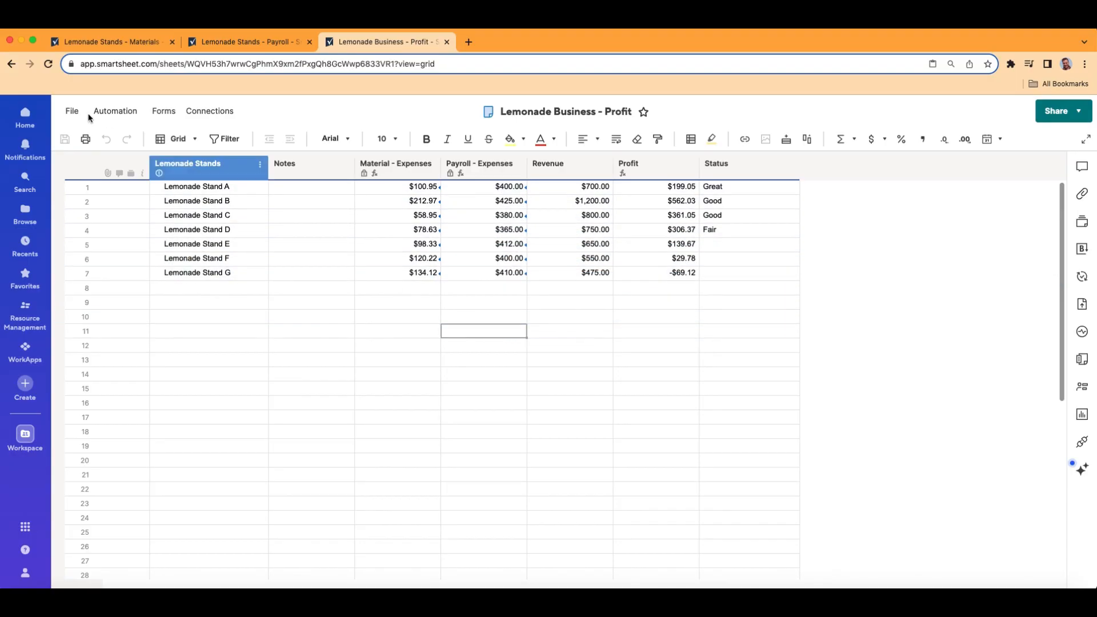
{"action": "left_click", "coordinate": [174, 138]}
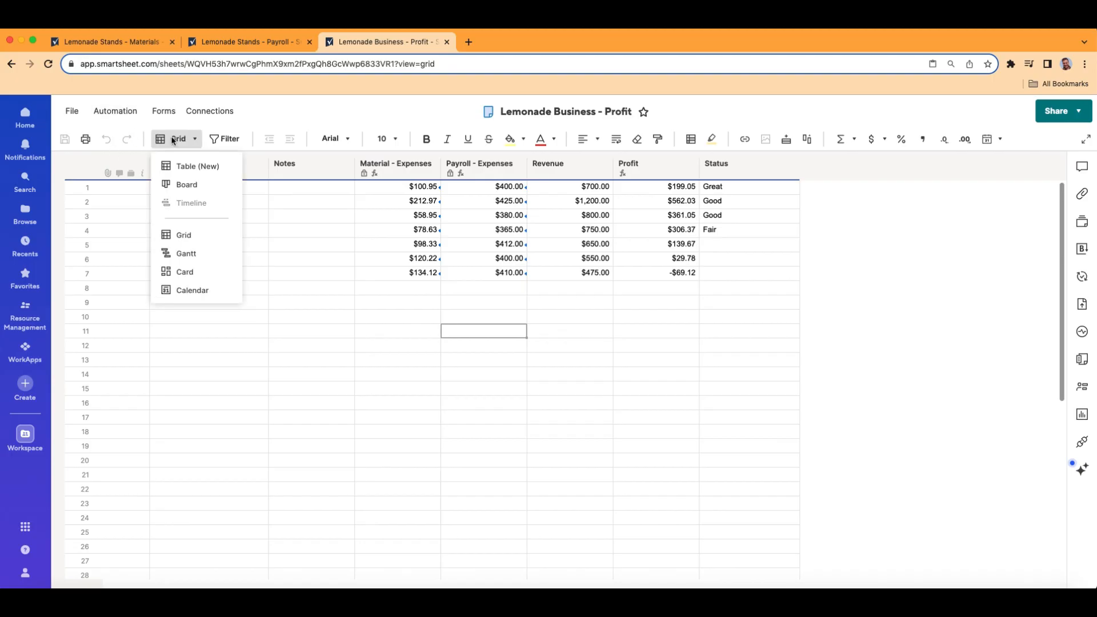
{"action": "left_click", "coordinate": [182, 166]}
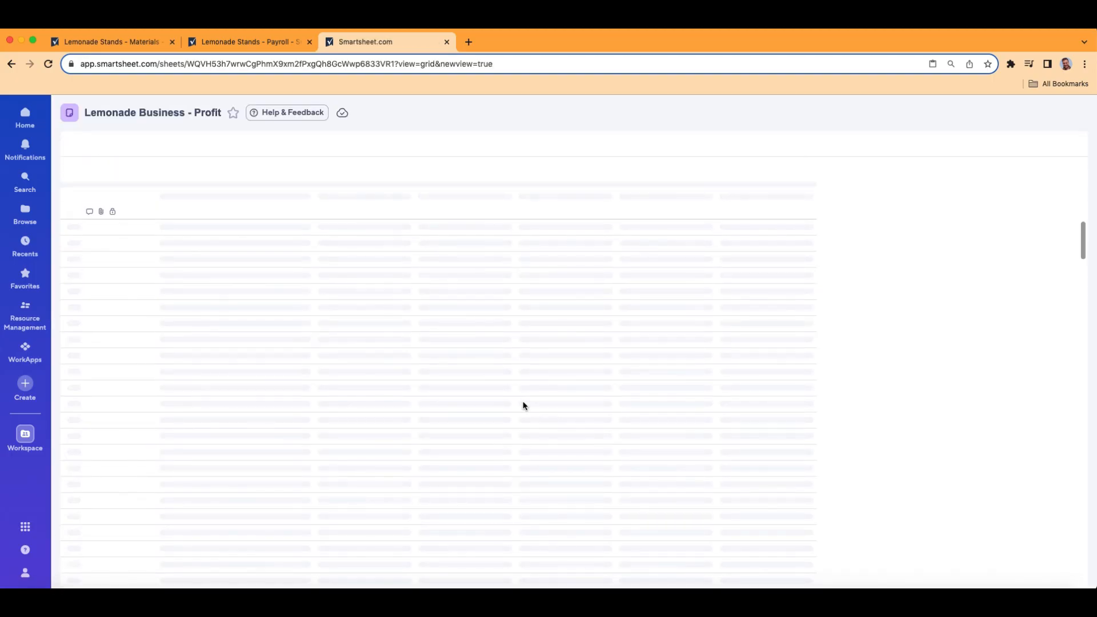